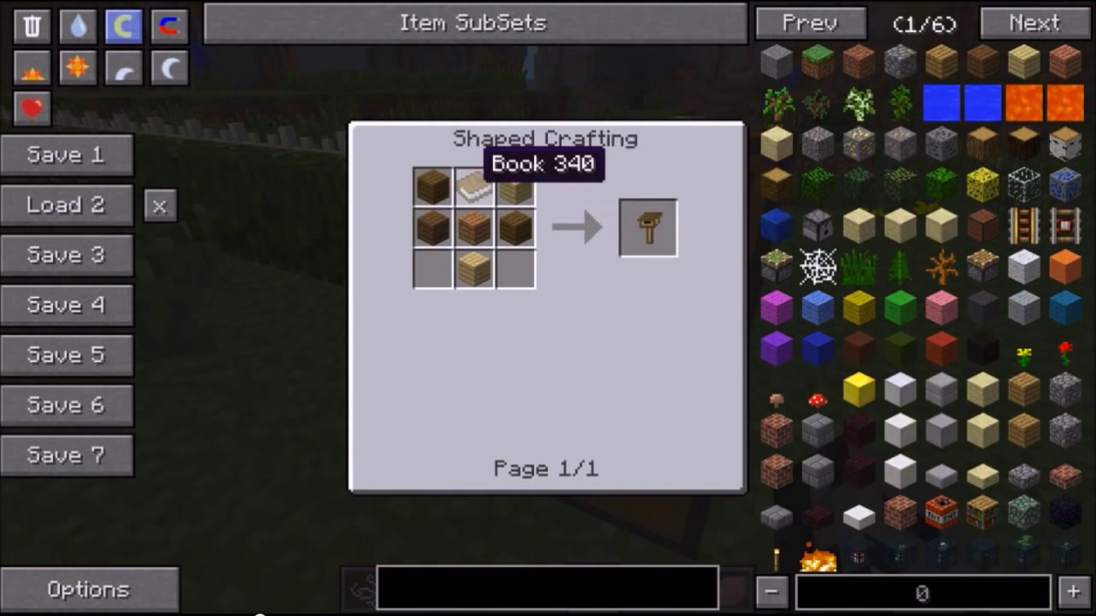
Step: Look up the crafting recipes of the mailbox, envelope, package and tap stored in the chest, and close the chest
key("Escape")
key("r")
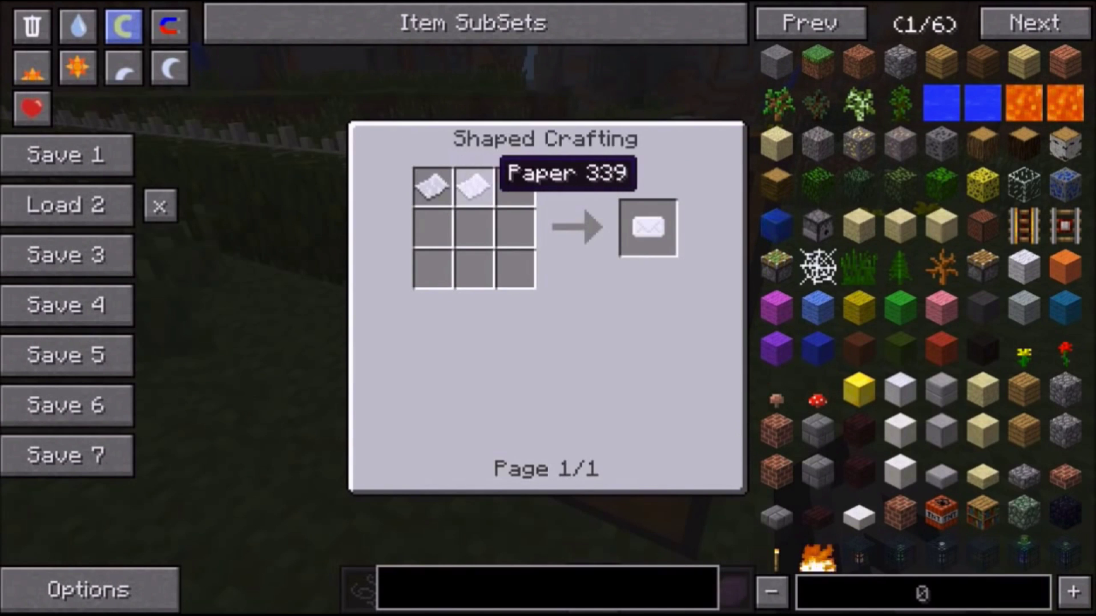
key("Escape")
key("r")
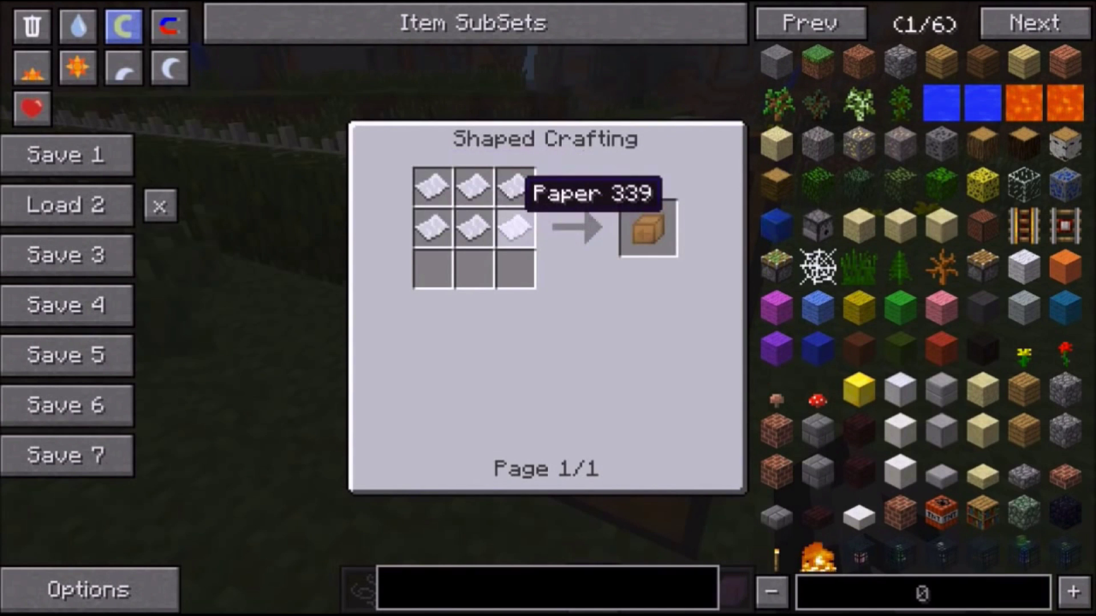
key("Escape")
key("r")
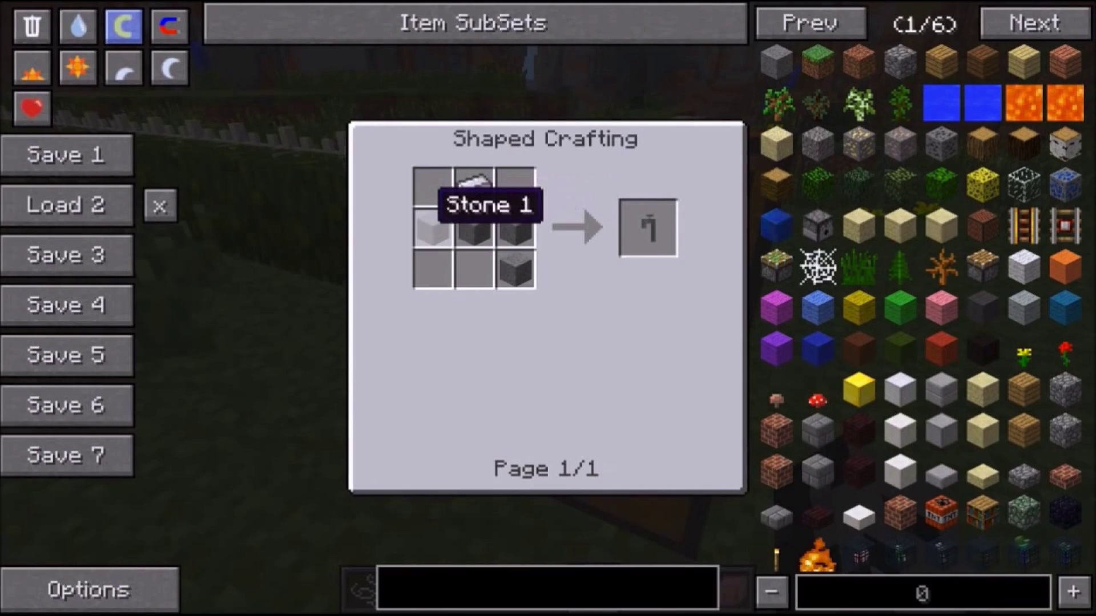
key("Escape")
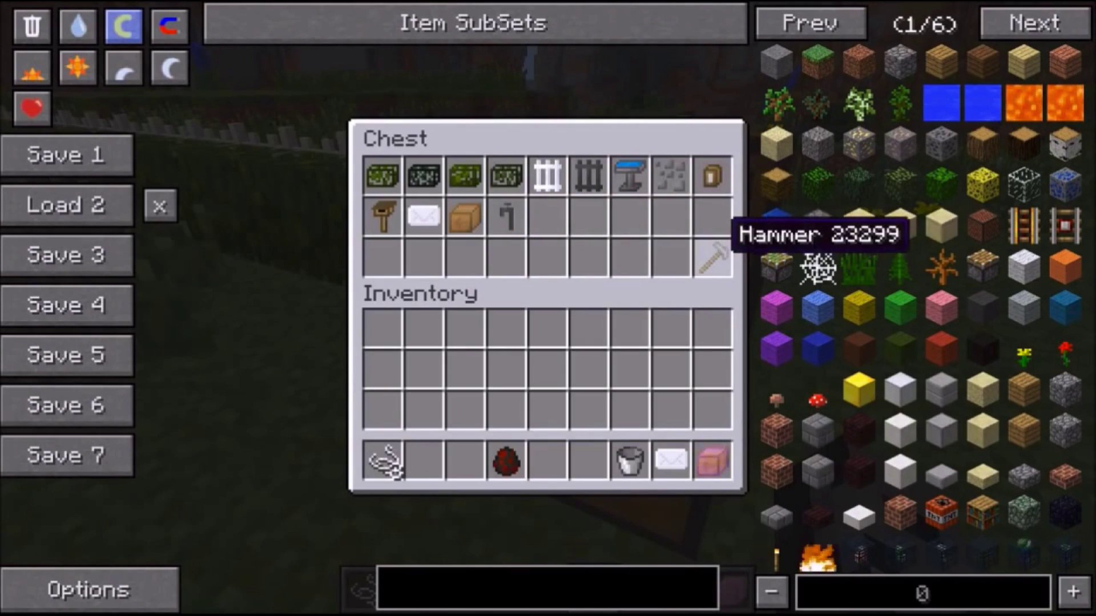
key("Escape")
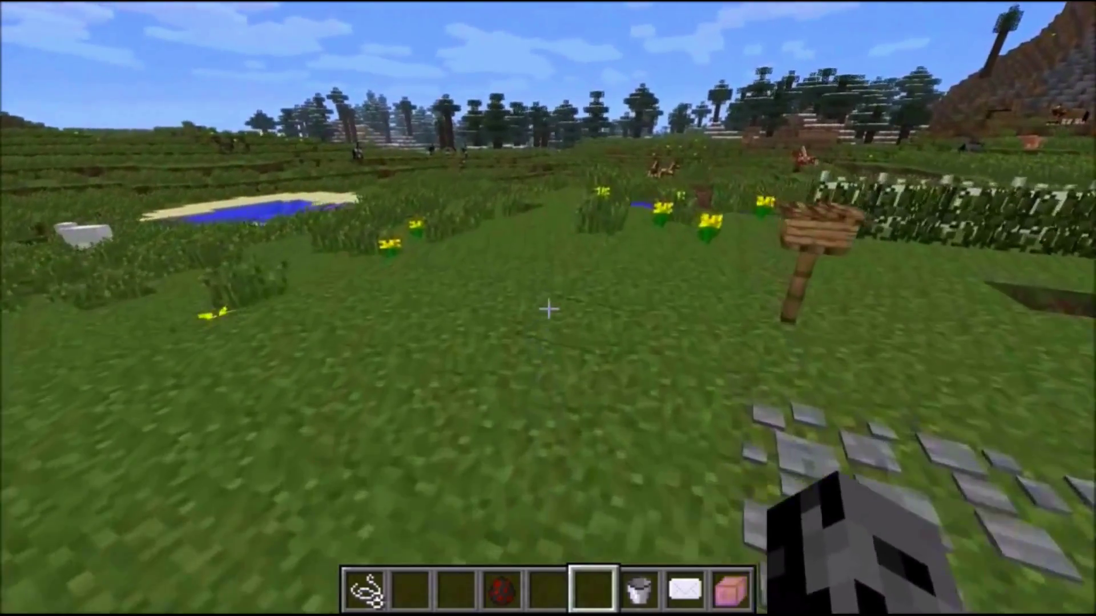
Step: Walk past the mailbox to the stone path, open the wooden double doors and enter the house
key("w")
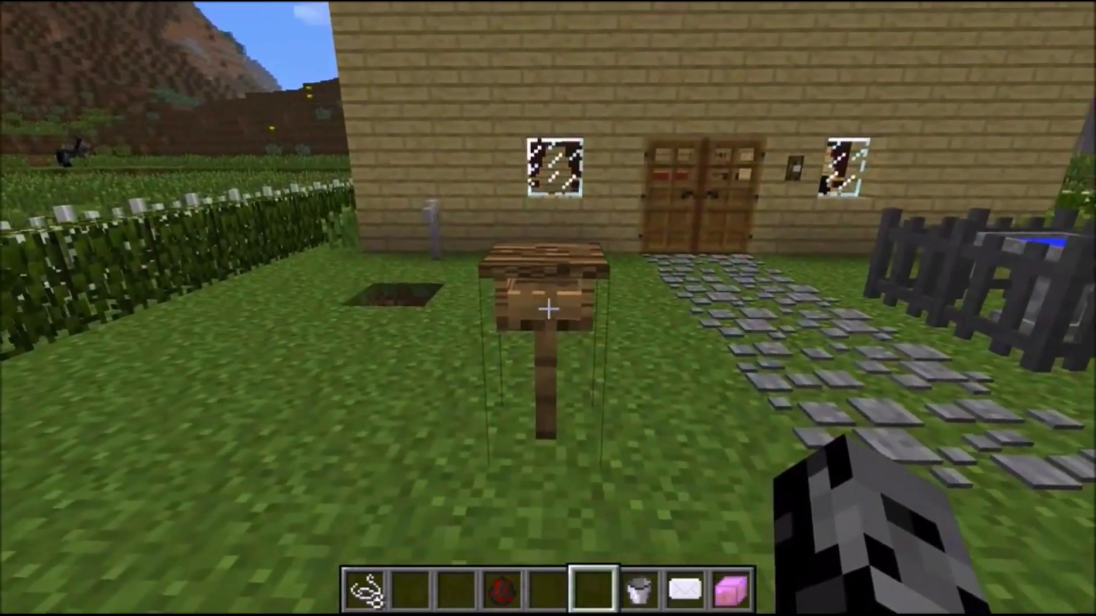
key("d")
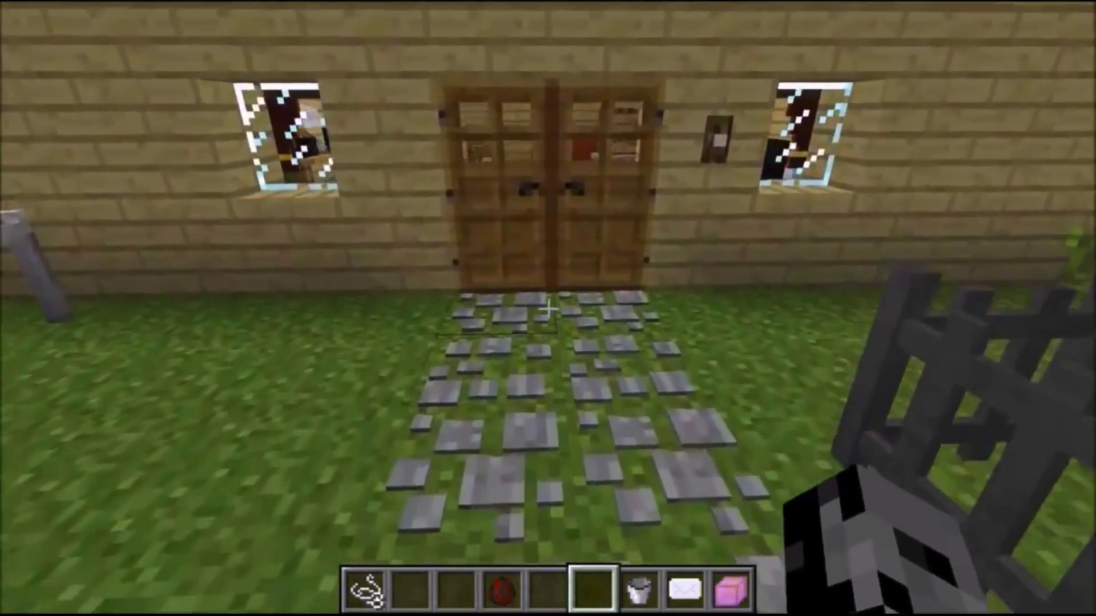
key("w")
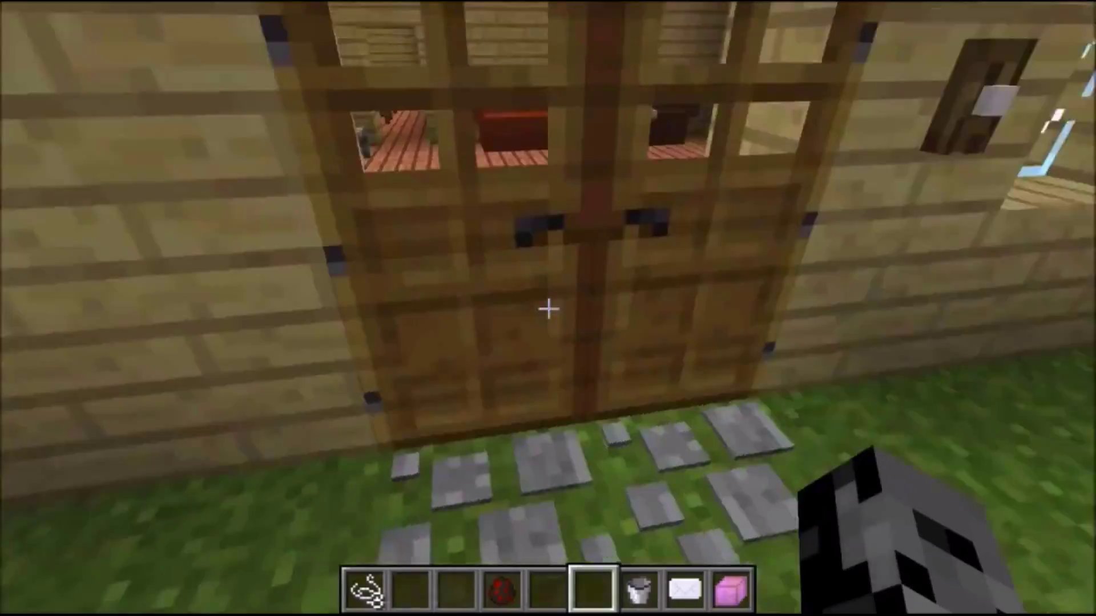
right_click(548, 309)
key("w")
key("s")
key("w")
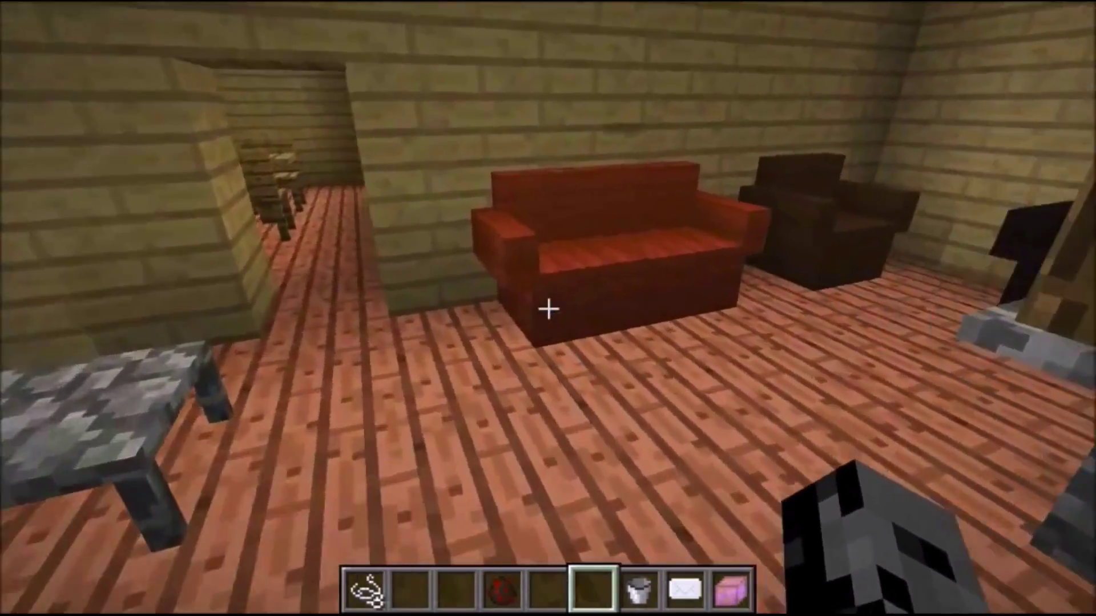
Step: Approach the television in the living room, switch it on and cycle through its channels
key("d")
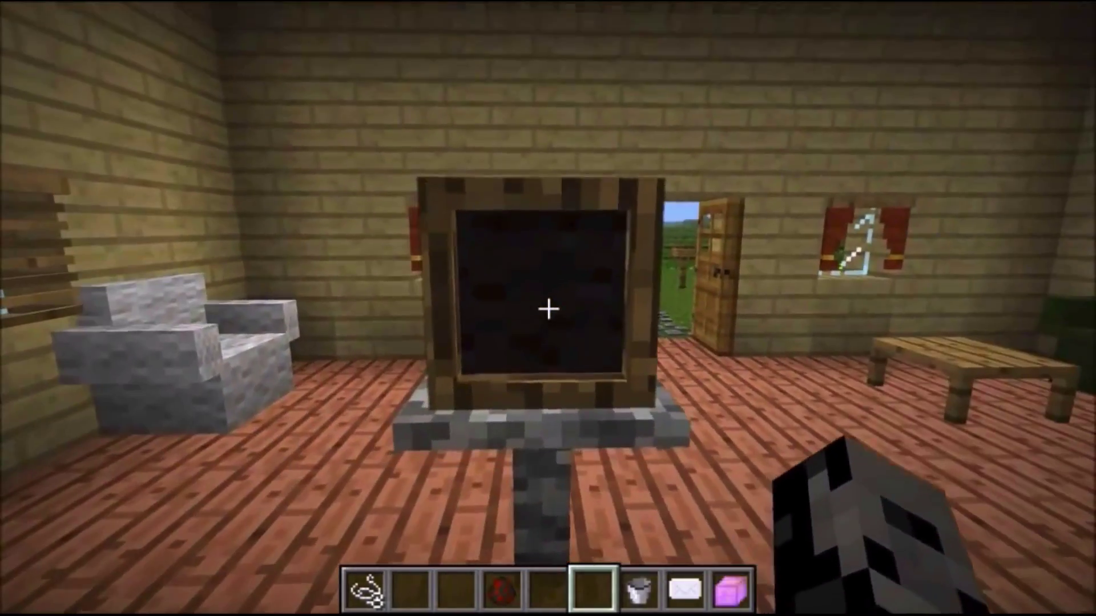
right_click(548, 308)
key("w")
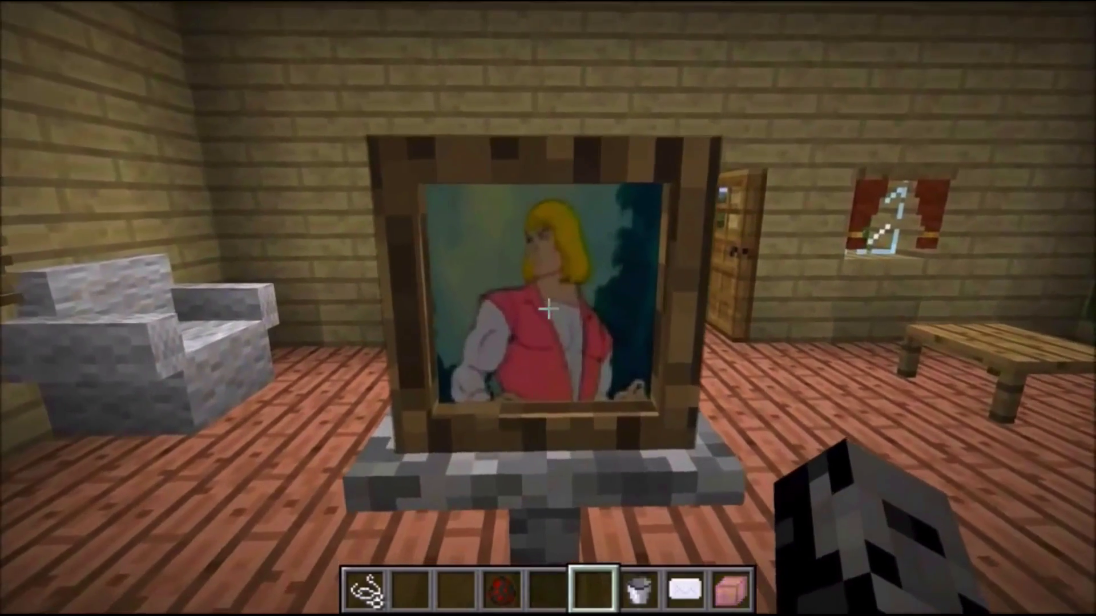
right_click(549, 309)
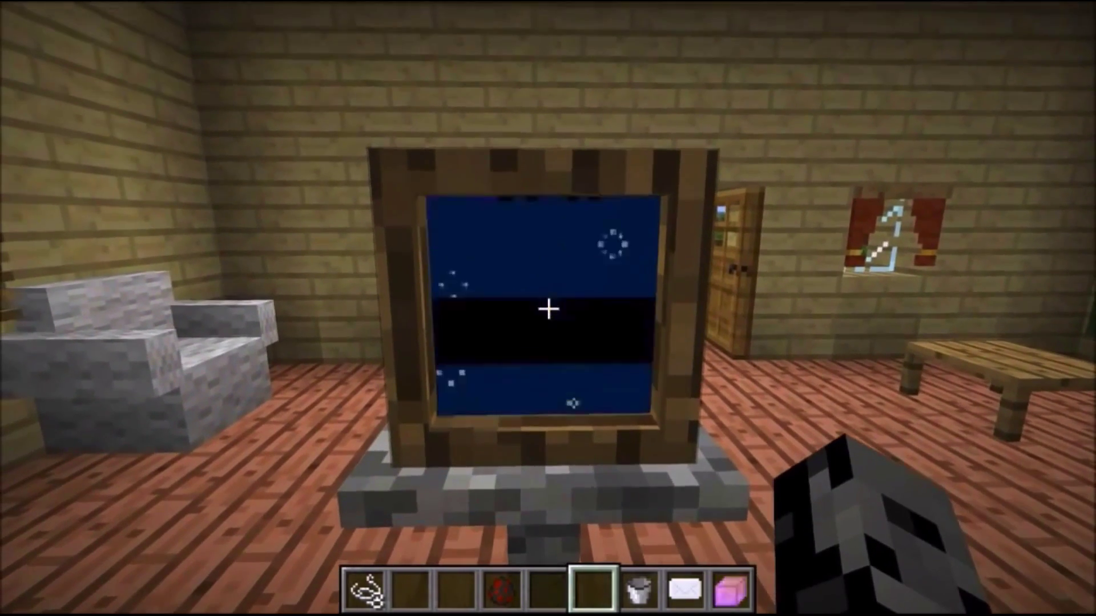
right_click(548, 309)
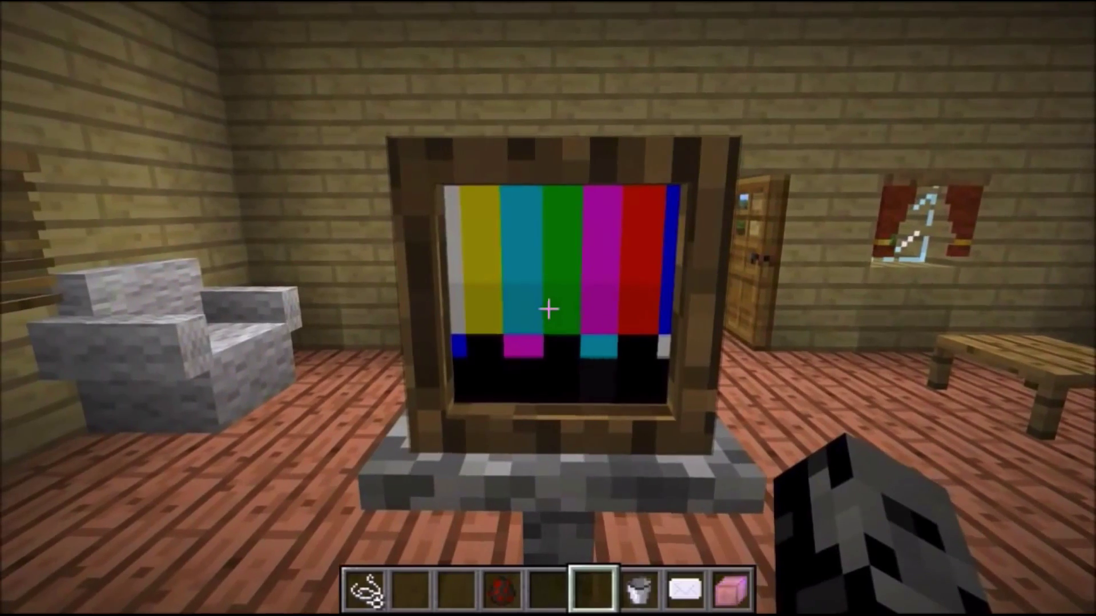
right_click(549, 309)
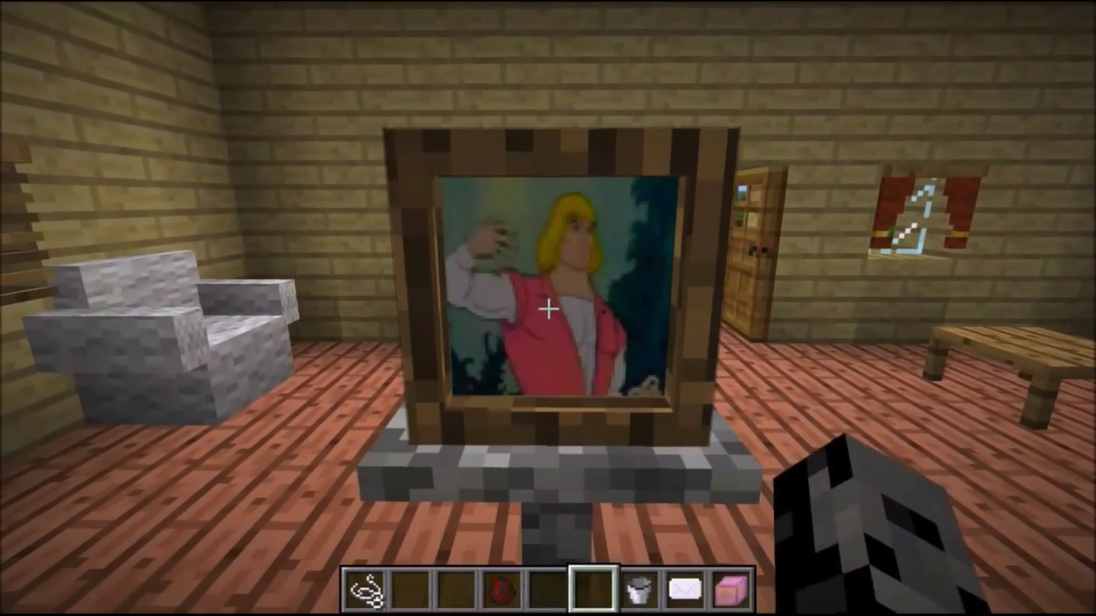
right_click(549, 309)
right_click(549, 309)
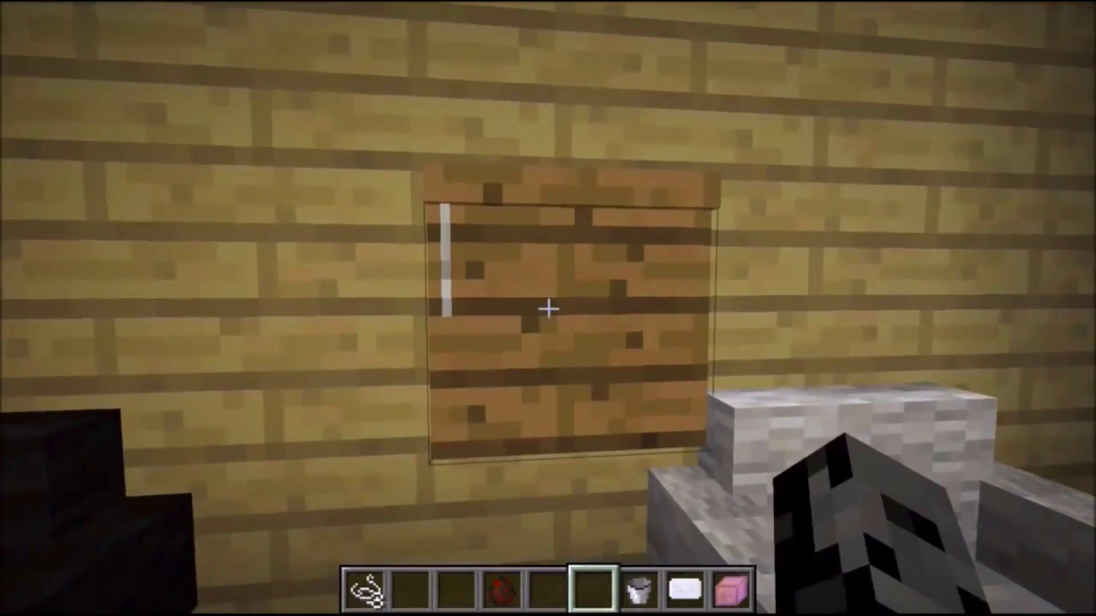
Step: Toggle the wooden blinds beside the armchair and the red curtains on the front window repeatedly
right_click(549, 308)
right_click(549, 309)
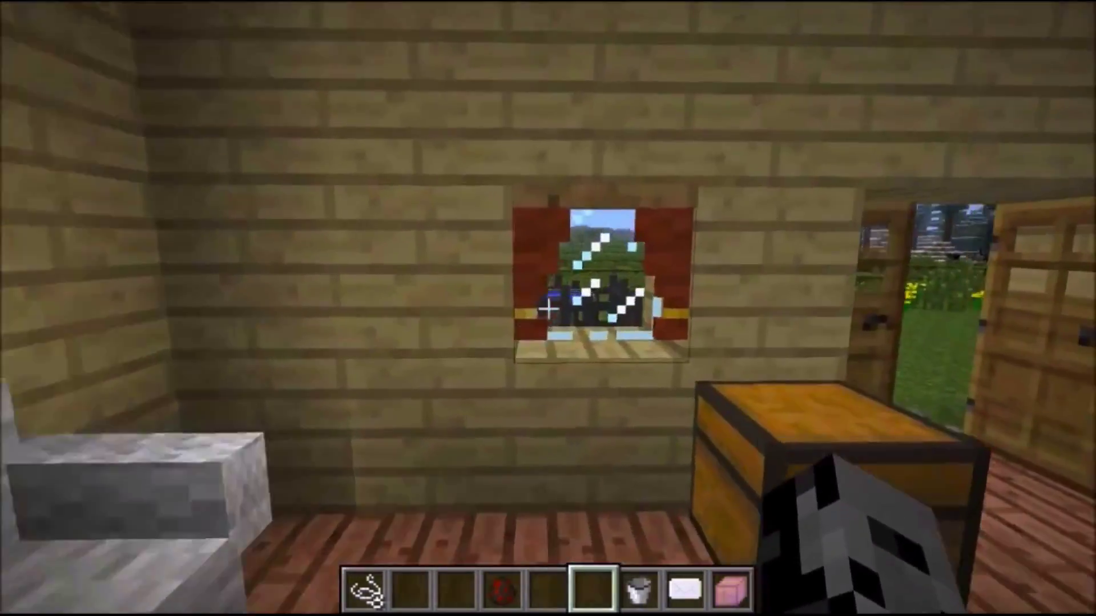
key("w")
right_click(548, 309)
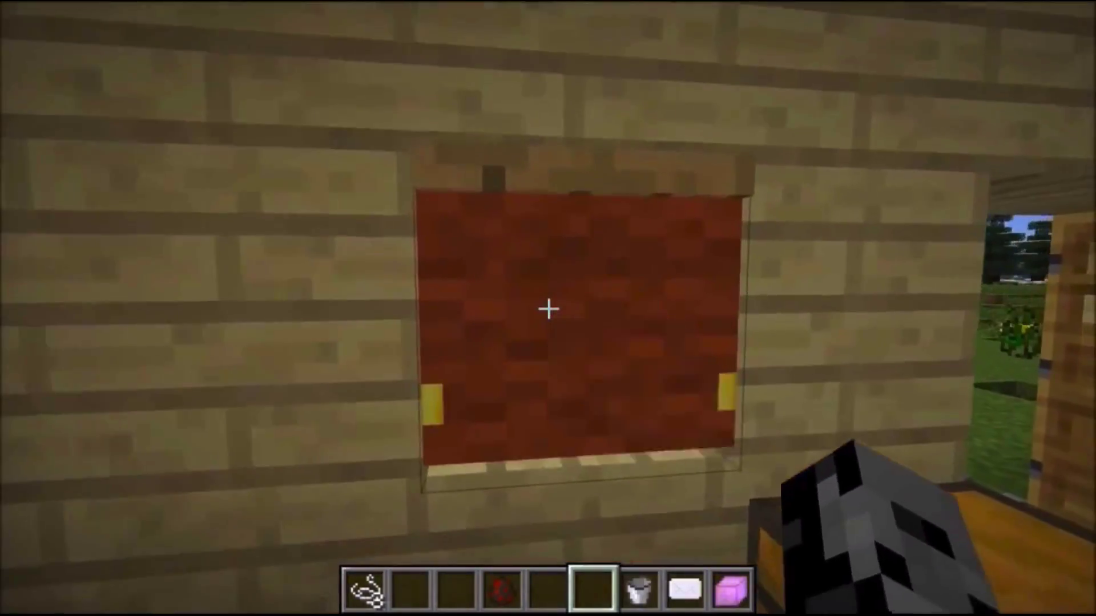
right_click(548, 309)
right_click(548, 309)
right_click(548, 308)
right_click(548, 309)
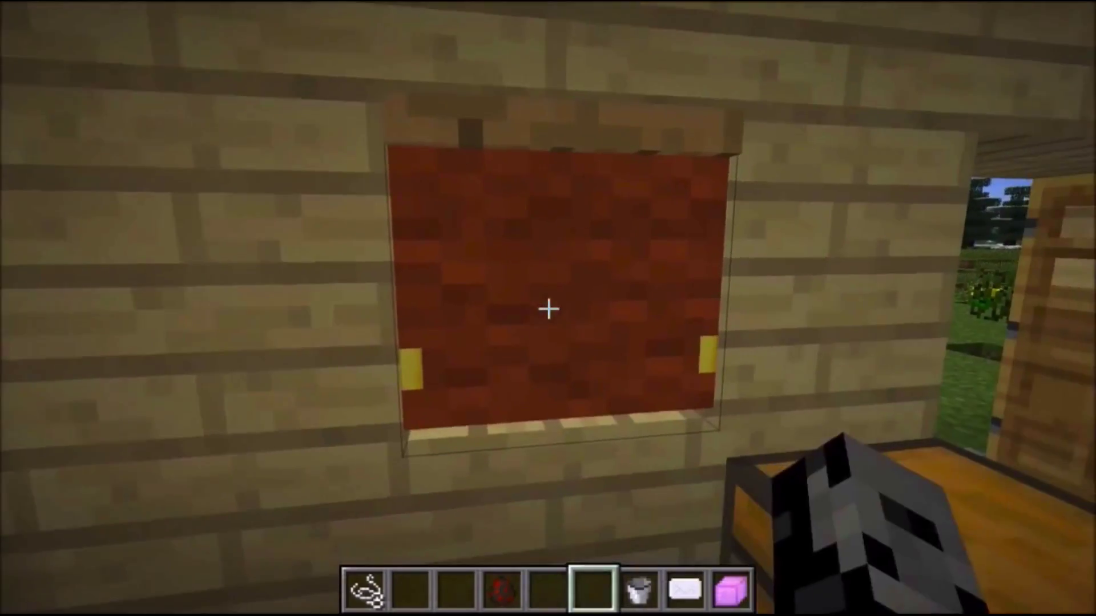
Step: Walk across the living room to the white lamp and flip the wall lever beside it twice
key("w")
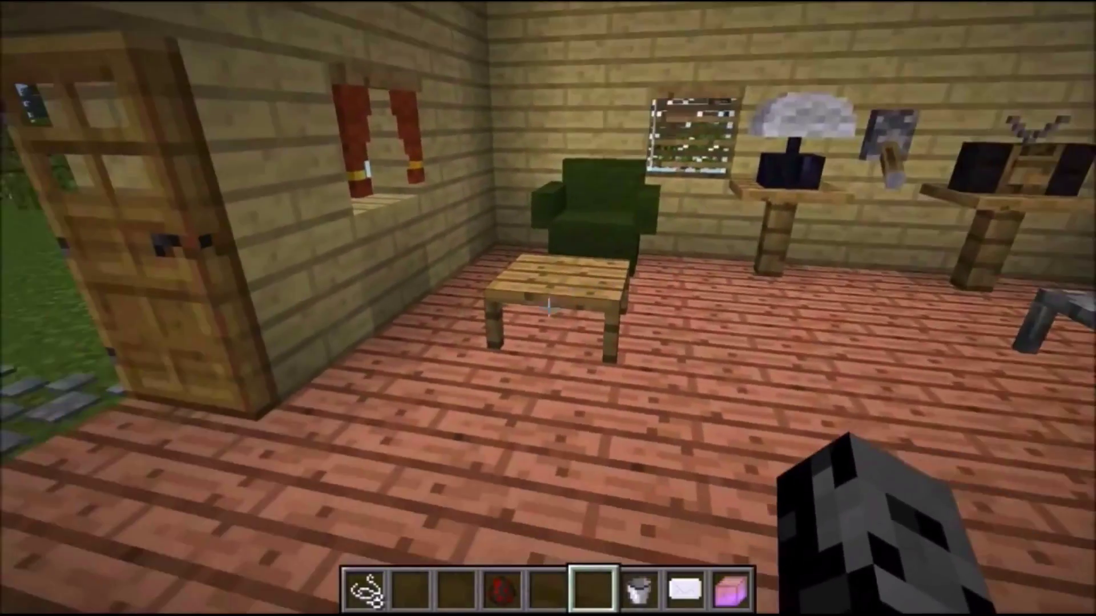
key("w")
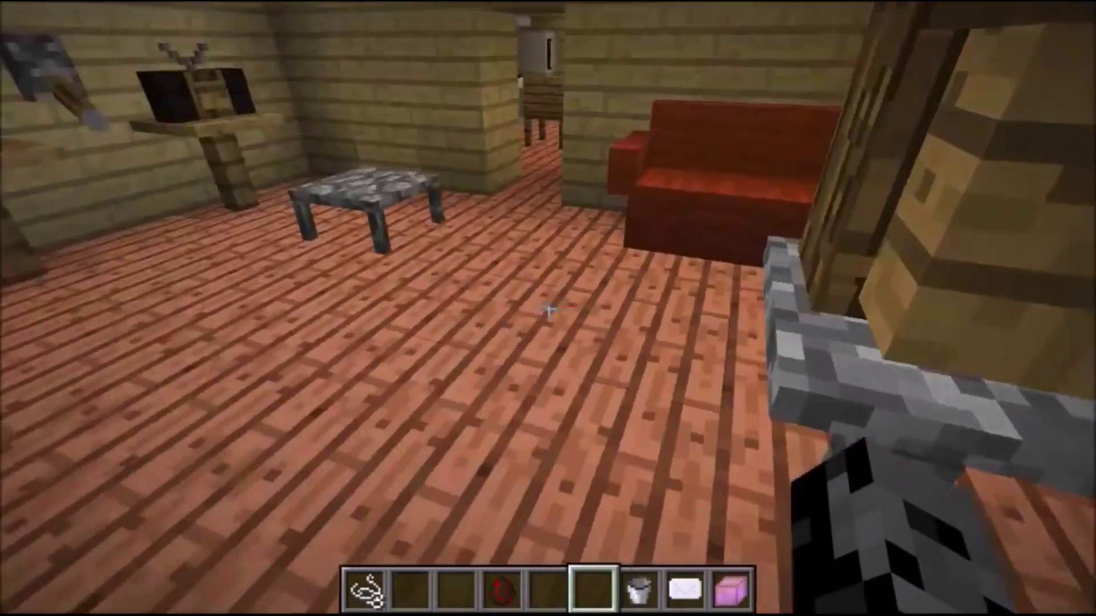
key("w")
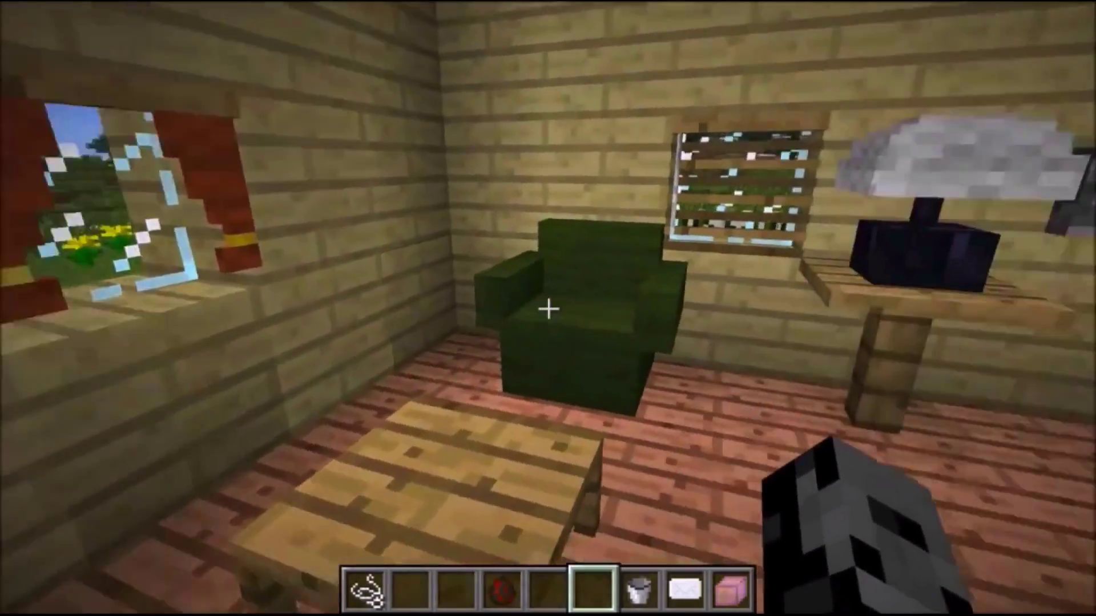
key("w")
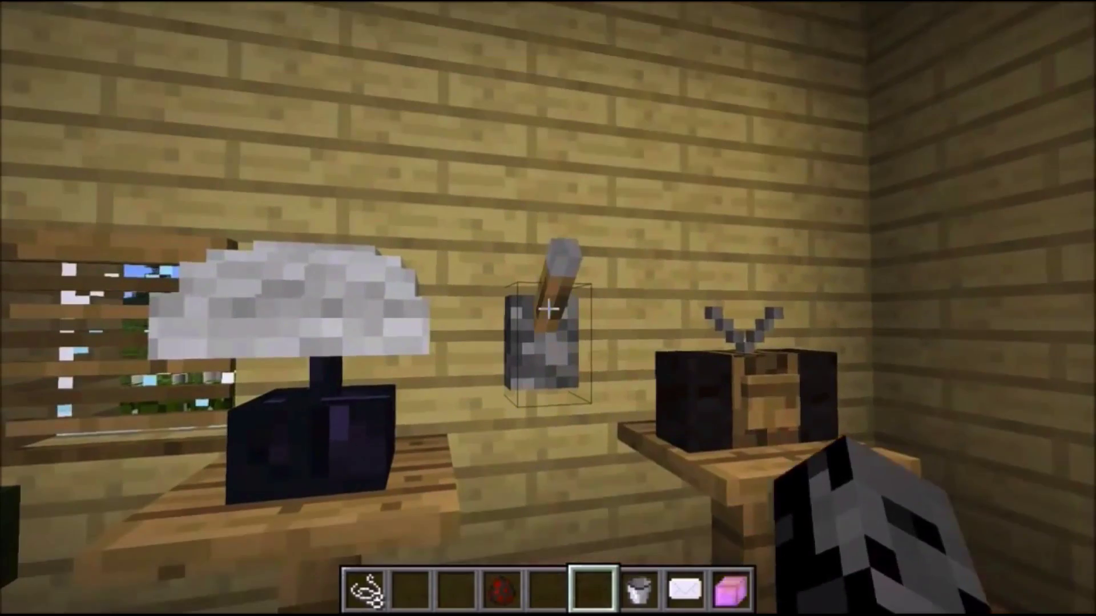
right_click(548, 308)
right_click(548, 309)
key("s")
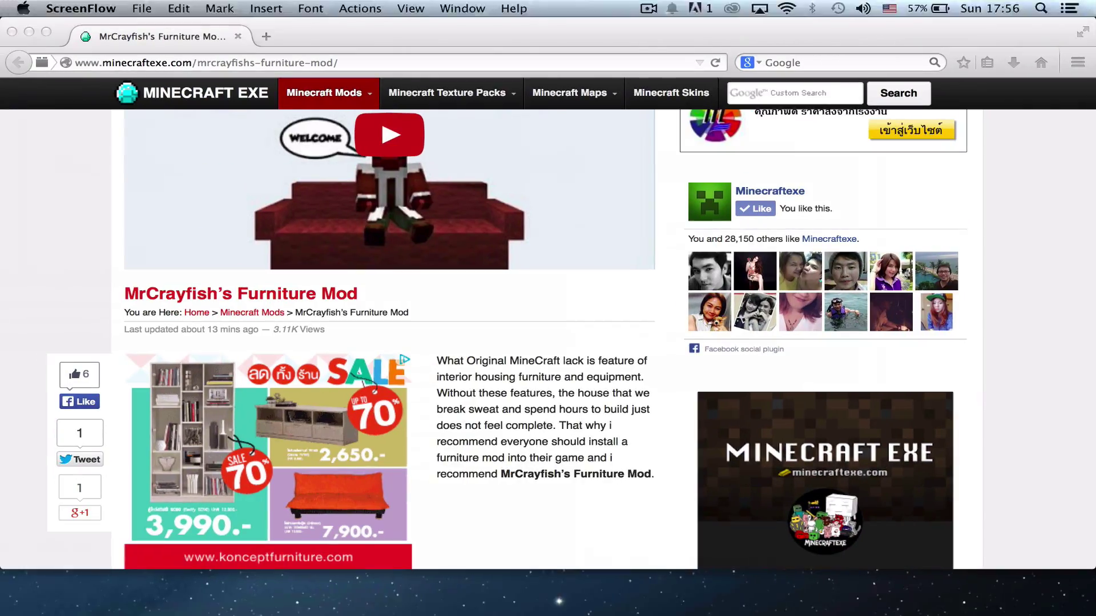
Step: Switch to Firefox and examine the introduction and first furniture pictures on the MrCrayfish's Furniture Mod page
left_click(608, 163)
scroll(552, 339, "down", 3)
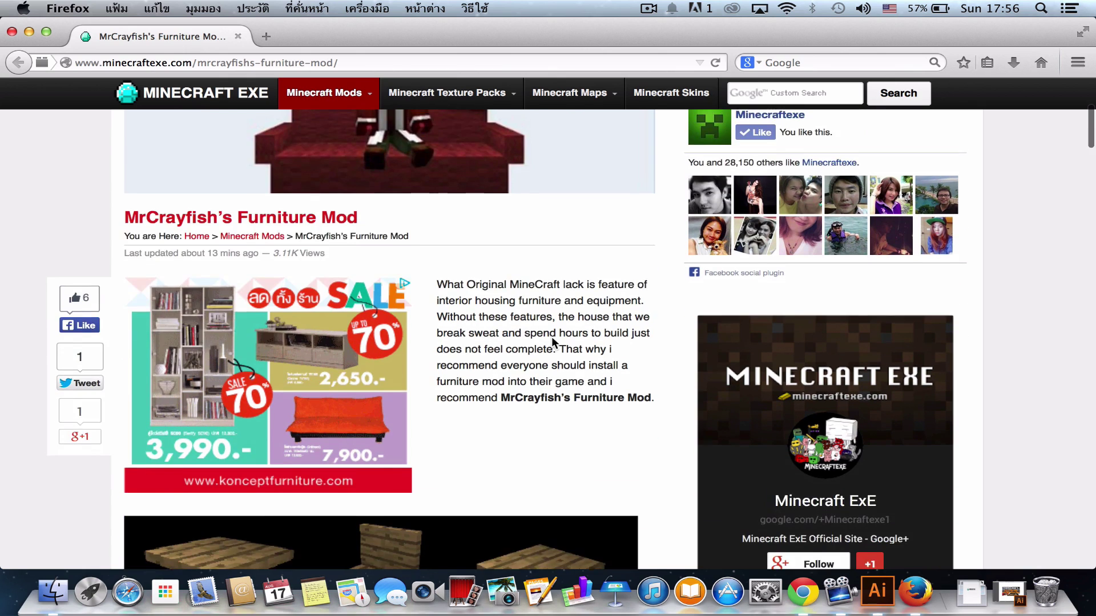
scroll(552, 339, "up", 1)
scroll(551, 339, "up", 3)
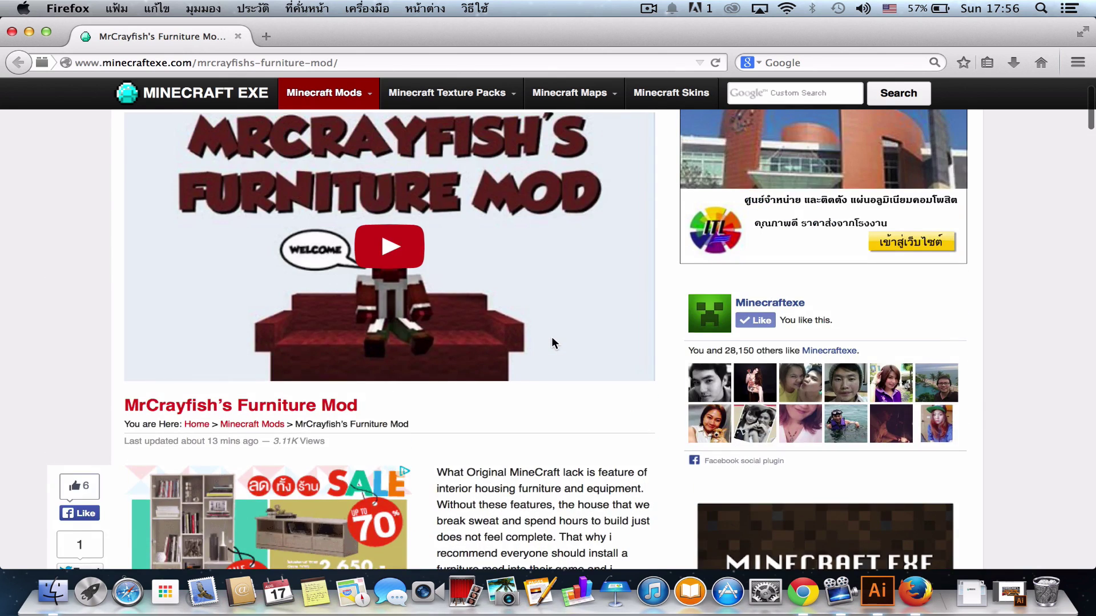
scroll(552, 337, "down", 4)
scroll(477, 416, "down", 5)
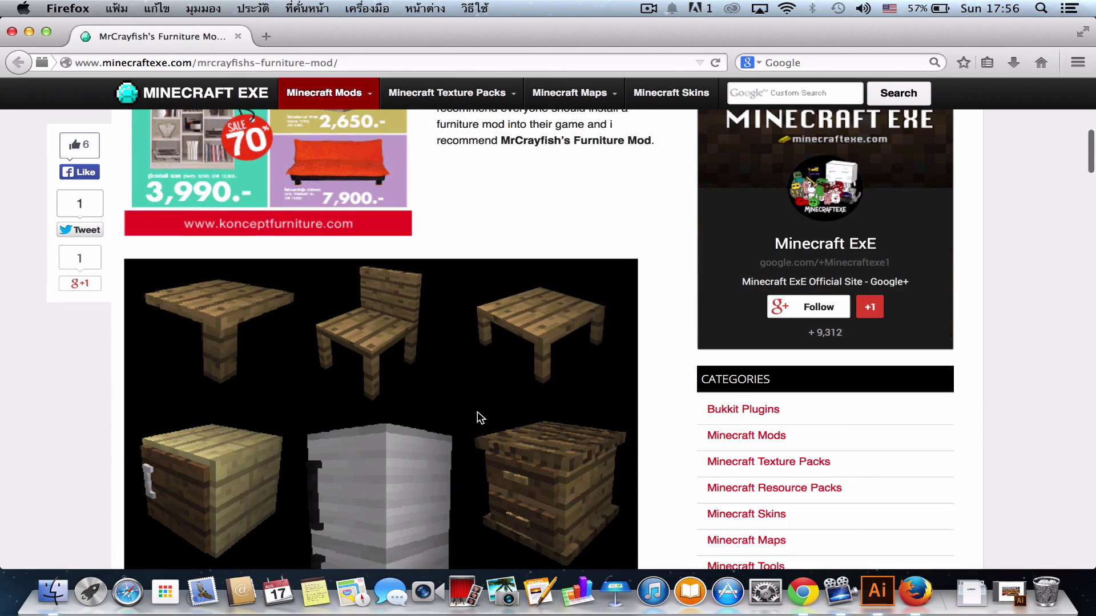
scroll(425, 389, "up", 4)
scroll(432, 413, "down", 5)
scroll(433, 416, "up", 8)
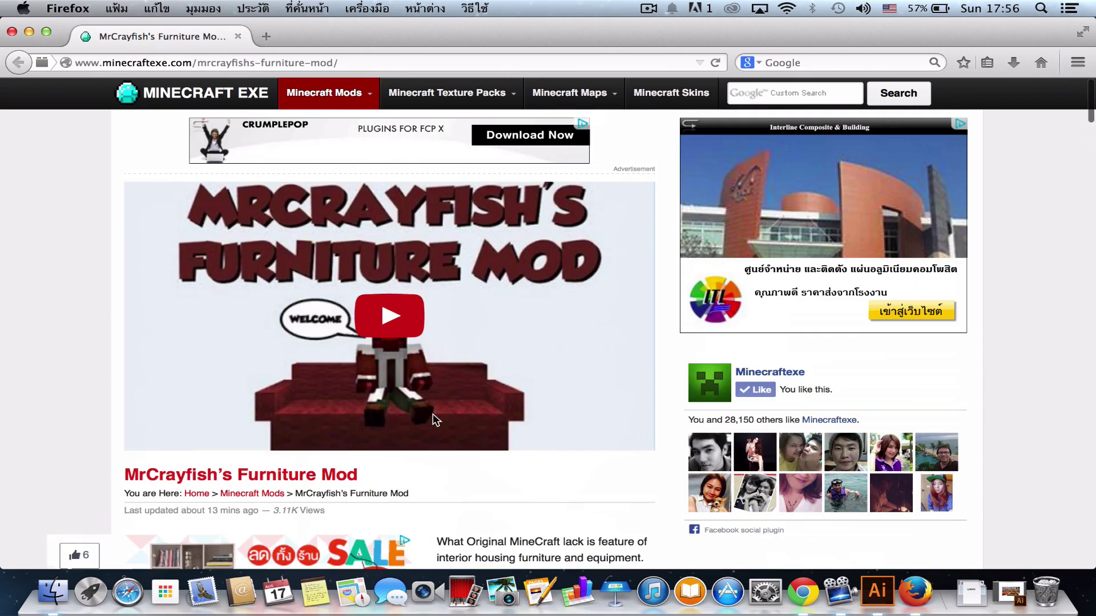
Step: Examine the mod's furniture gallery, its description, the main features, and the pros and cons
scroll(384, 454, "down", 5)
scroll(410, 459, "down", 6)
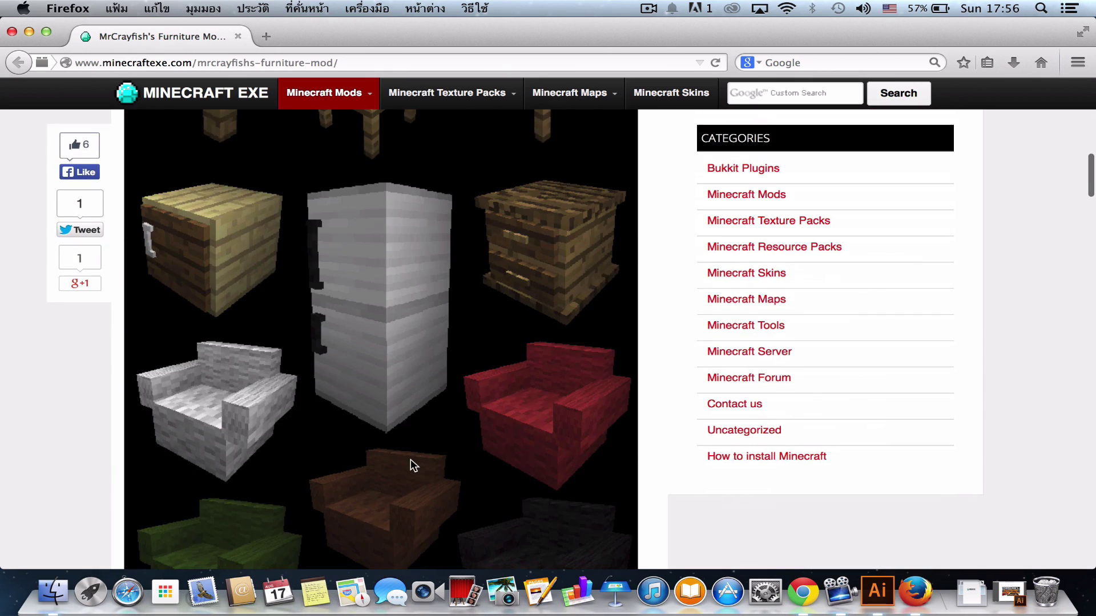
scroll(326, 467, "down", 3)
scroll(327, 465, "down", 10)
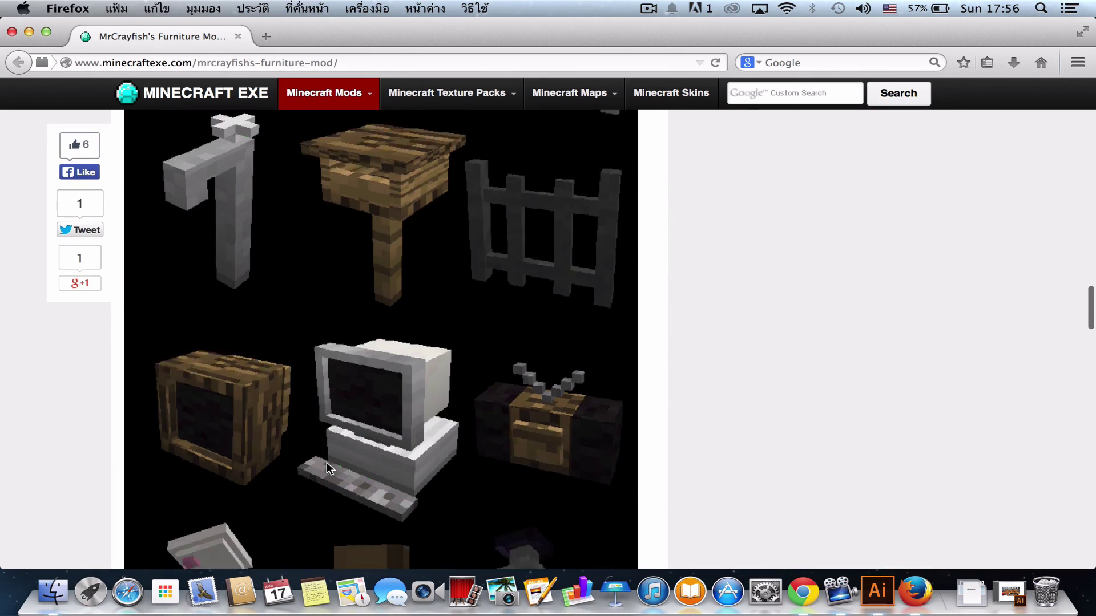
scroll(329, 468, "down", 6)
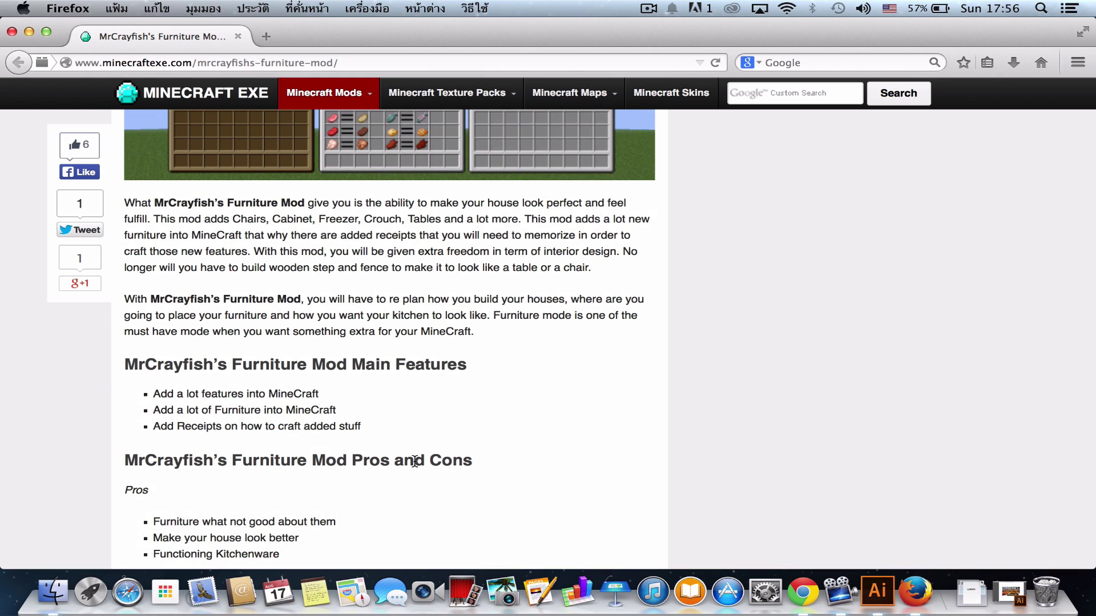
scroll(415, 464, "down", 1)
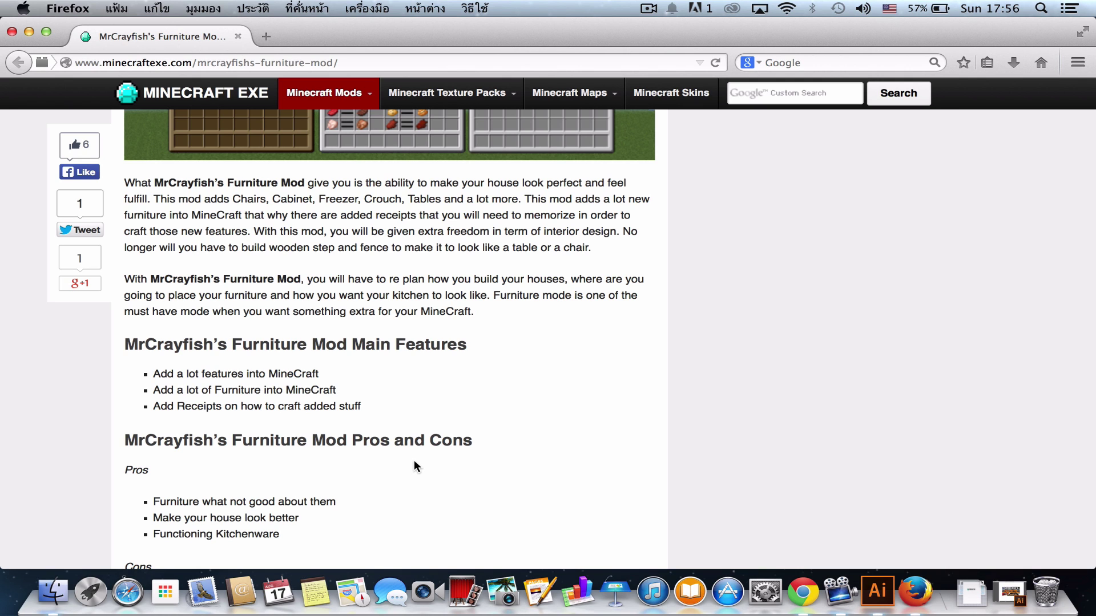
scroll(415, 467, "down", 5)
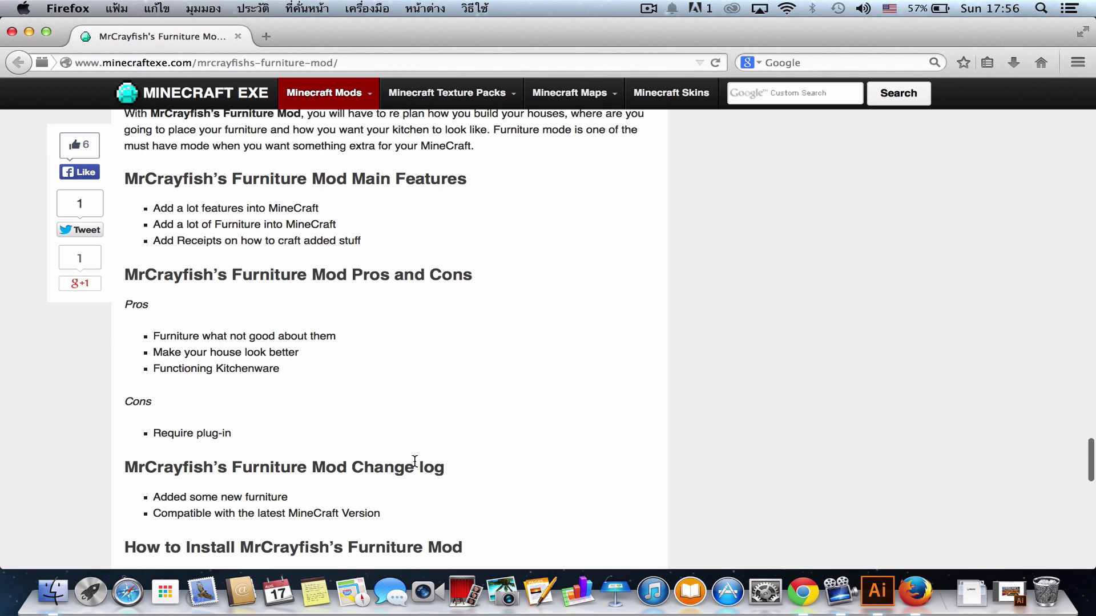
Step: Open the mod's download page in a new tab and choose the alternative download link for version 1.7.10
scroll(414, 461, "down", 12)
right_click(398, 323)
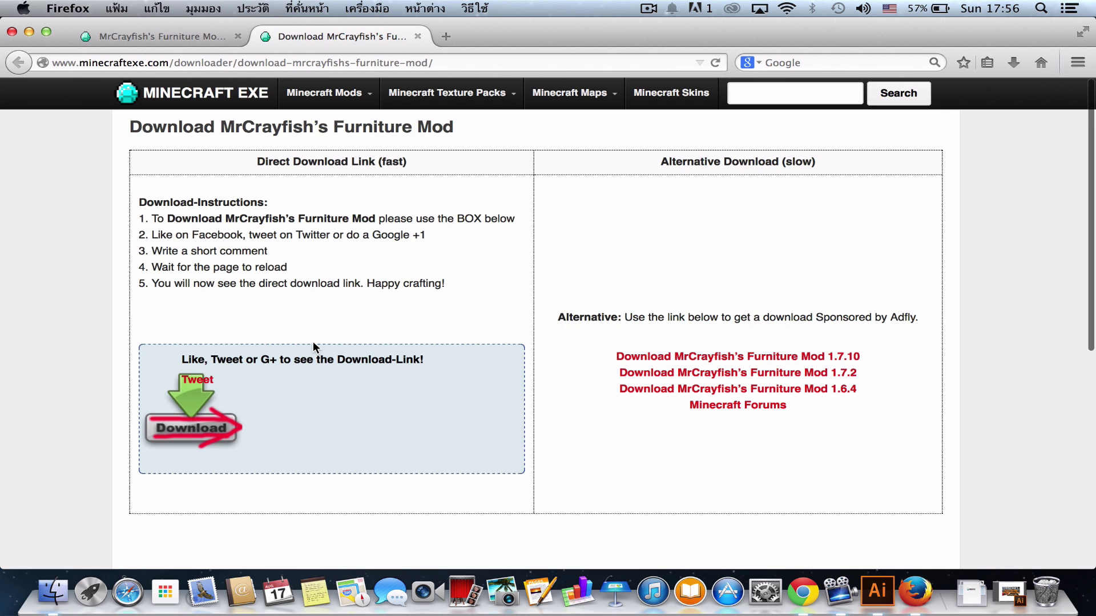
scroll(315, 347, "down", 2)
scroll(315, 347, "up", 2)
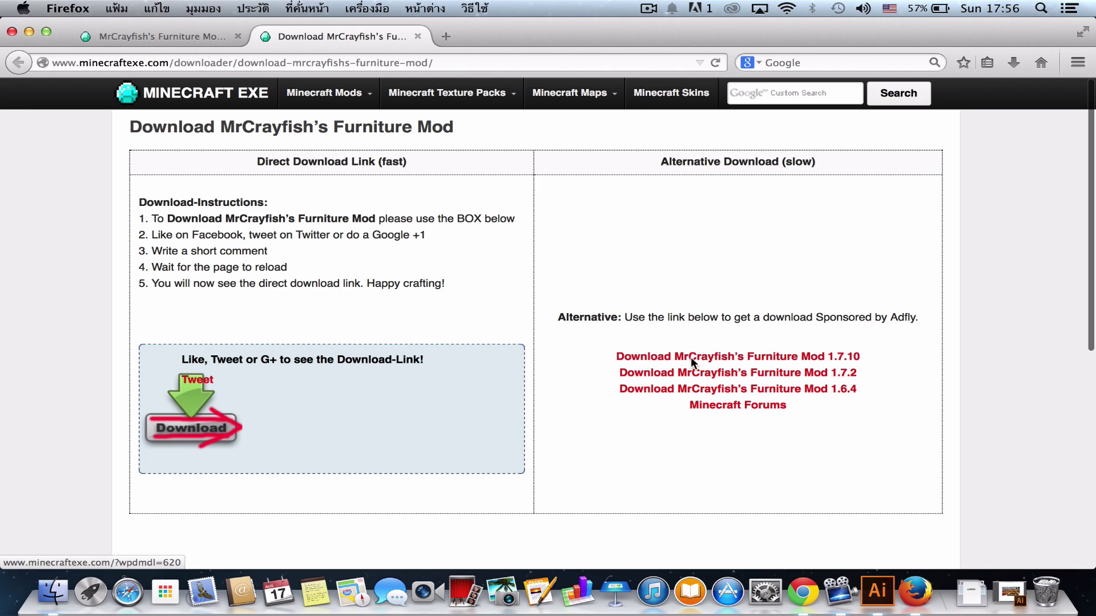
left_click(713, 360)
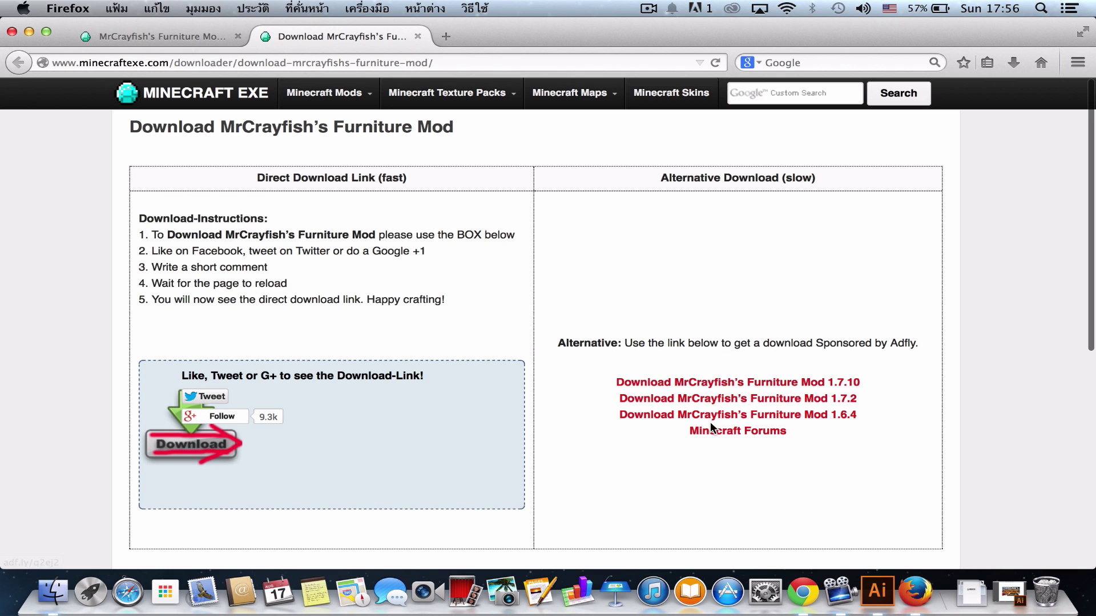
Step: Examine the direct download instructions and the alternative version links on the mod's download page
scroll(640, 506, "down", 5)
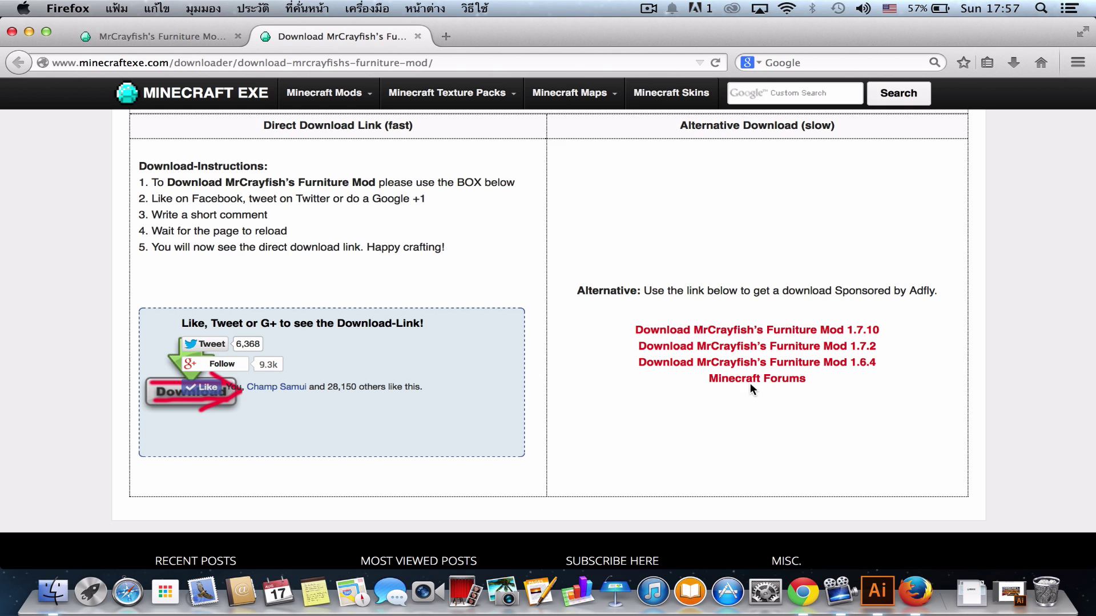
scroll(737, 399, "up", 5)
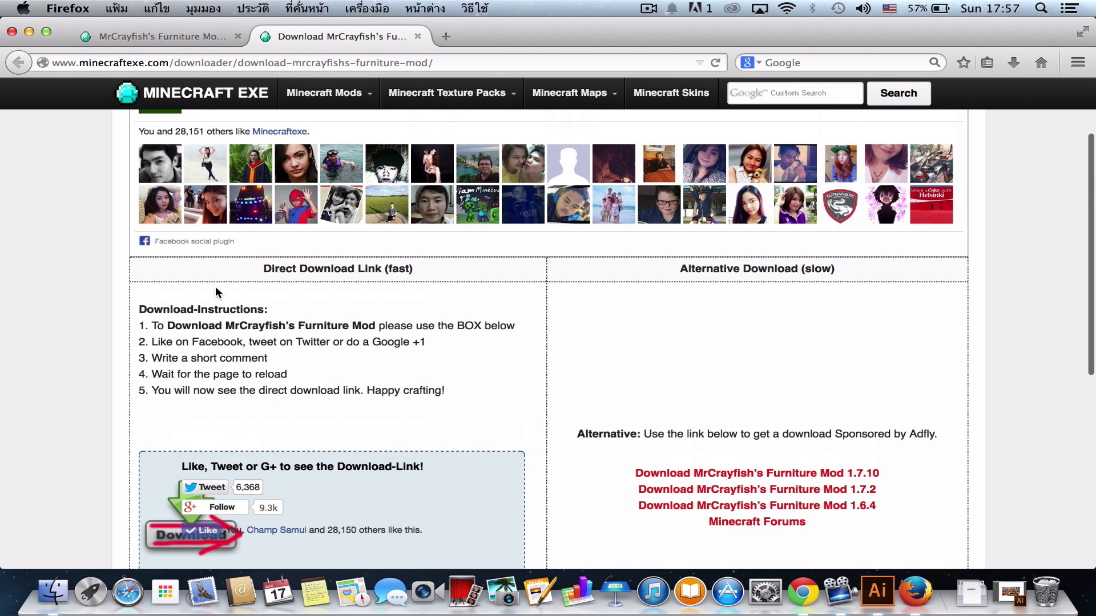
scroll(417, 380, "up", 1)
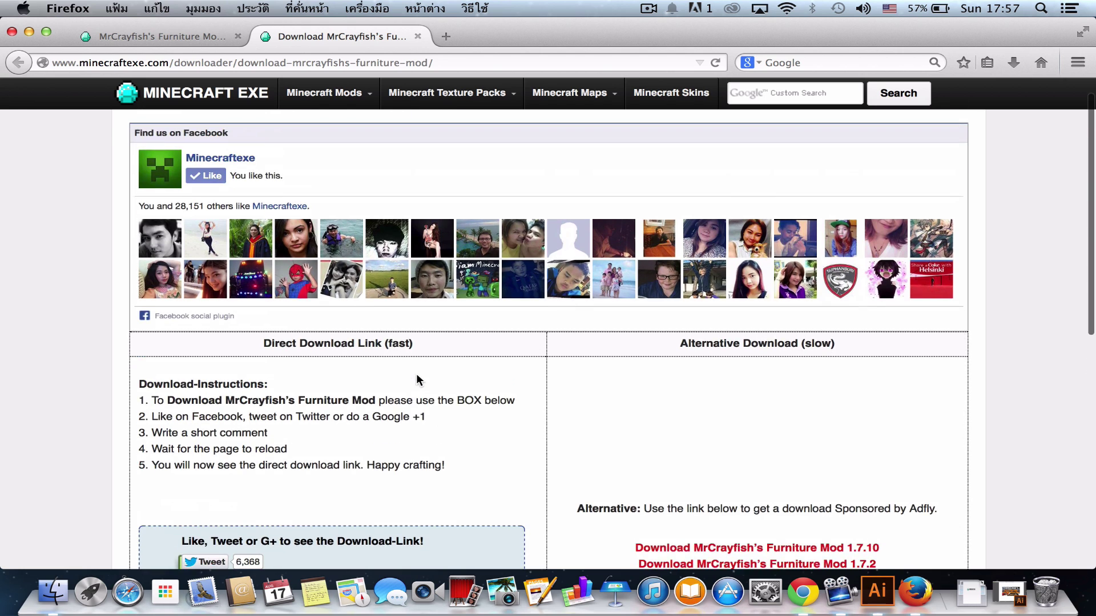
scroll(608, 324, "down", 7)
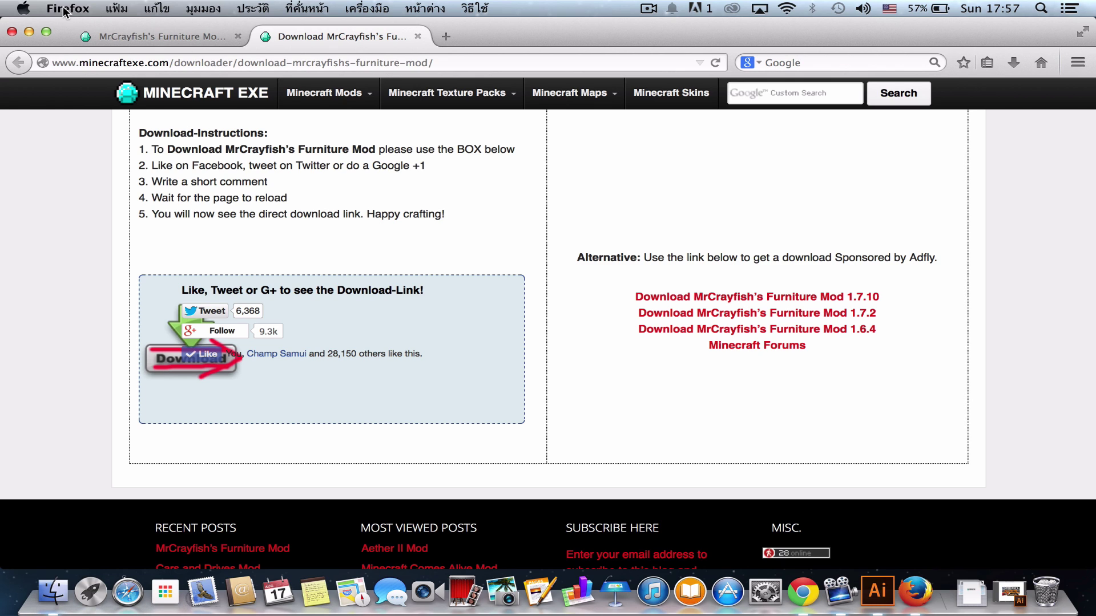
Step: Minimize the browser window and move the MrCrayfish's Furniture Mod jar file to the middle of the desktop
left_click(29, 32)
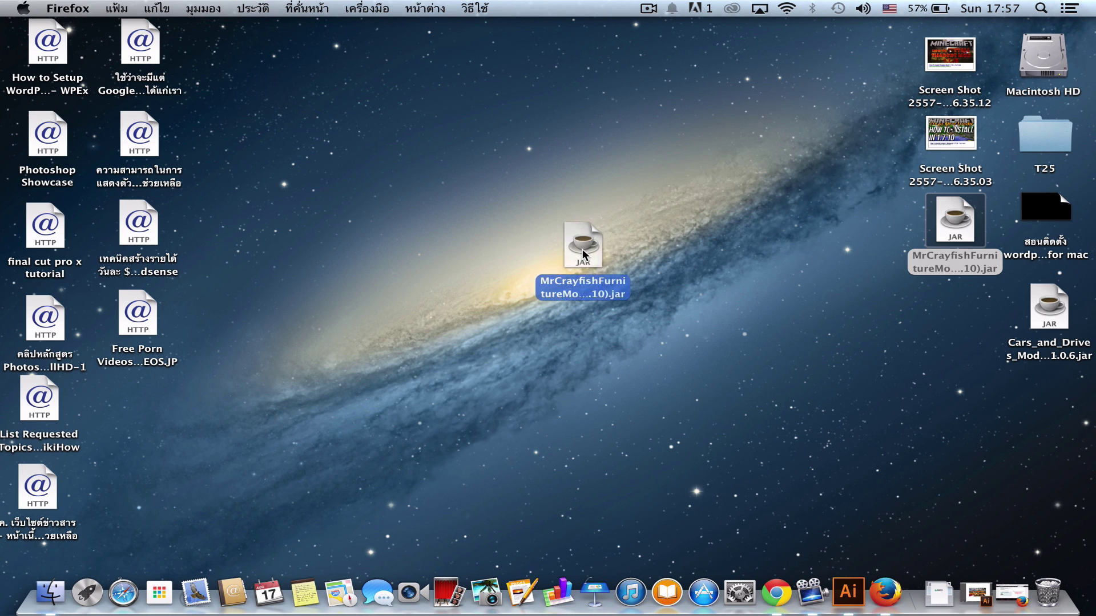
left_click_drag(957, 228, 581, 253)
left_click_drag(440, 161, 741, 342)
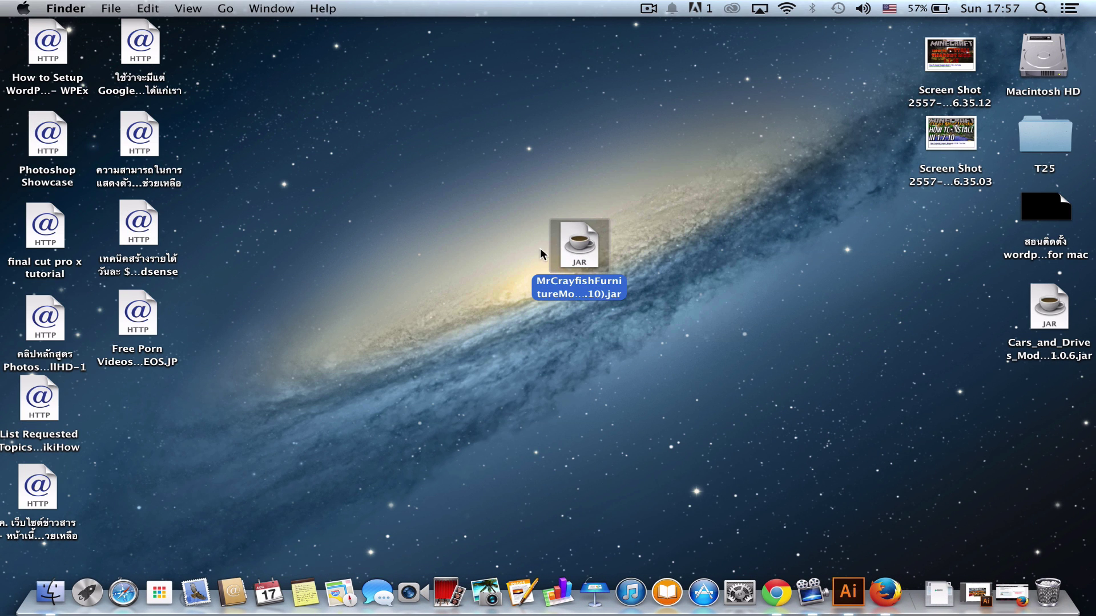
left_click(617, 288)
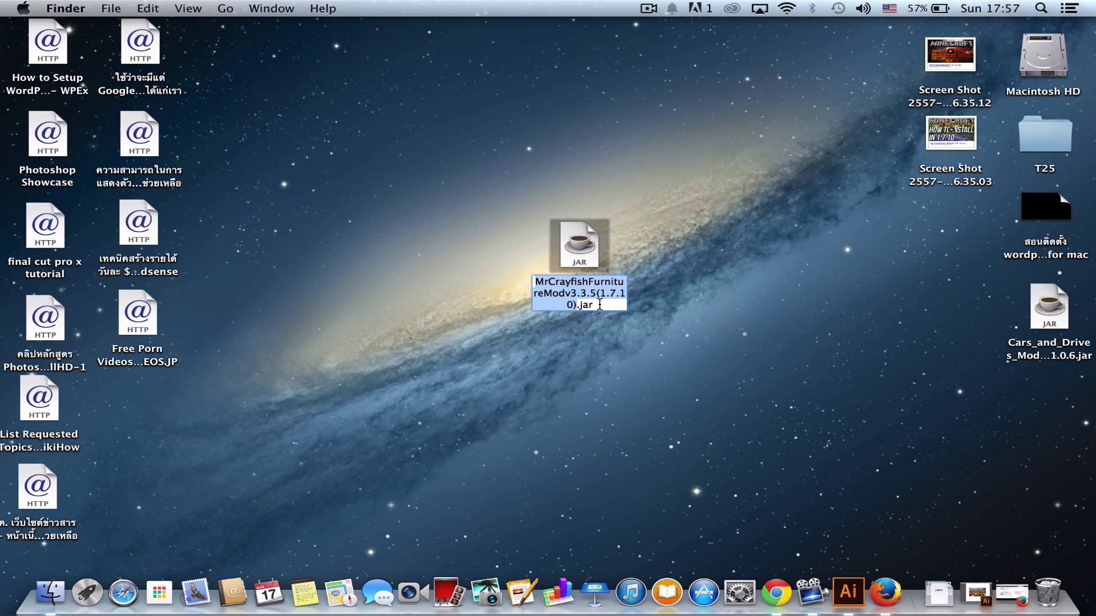
left_click(675, 308)
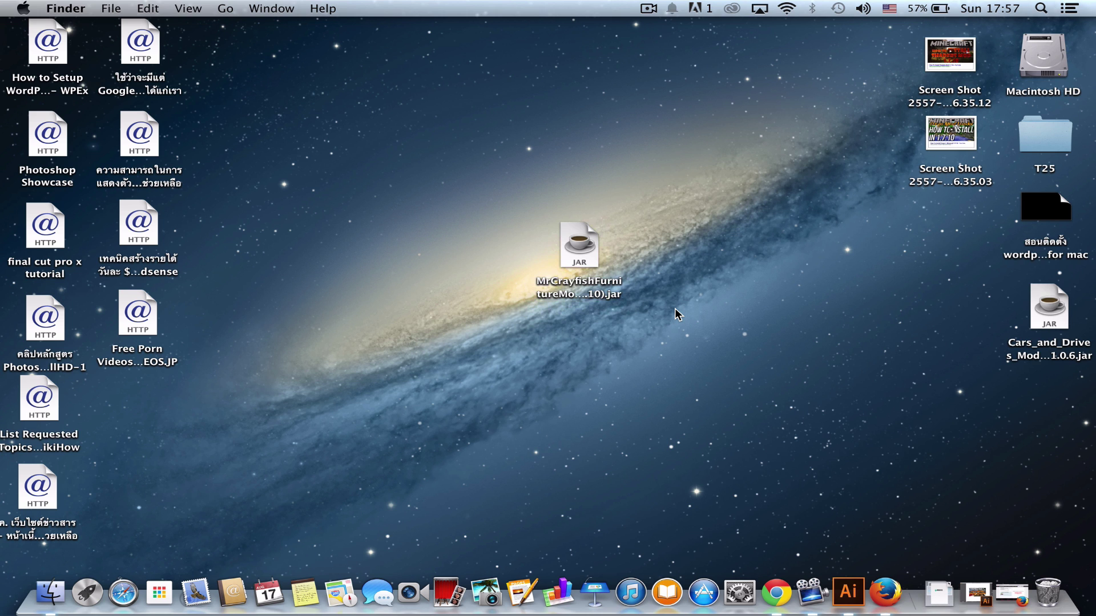
Step: Open the Minecraft launcher and move the furniture mod's jar to the desktop's lower-left area, clear of the launcher window
key("F4")
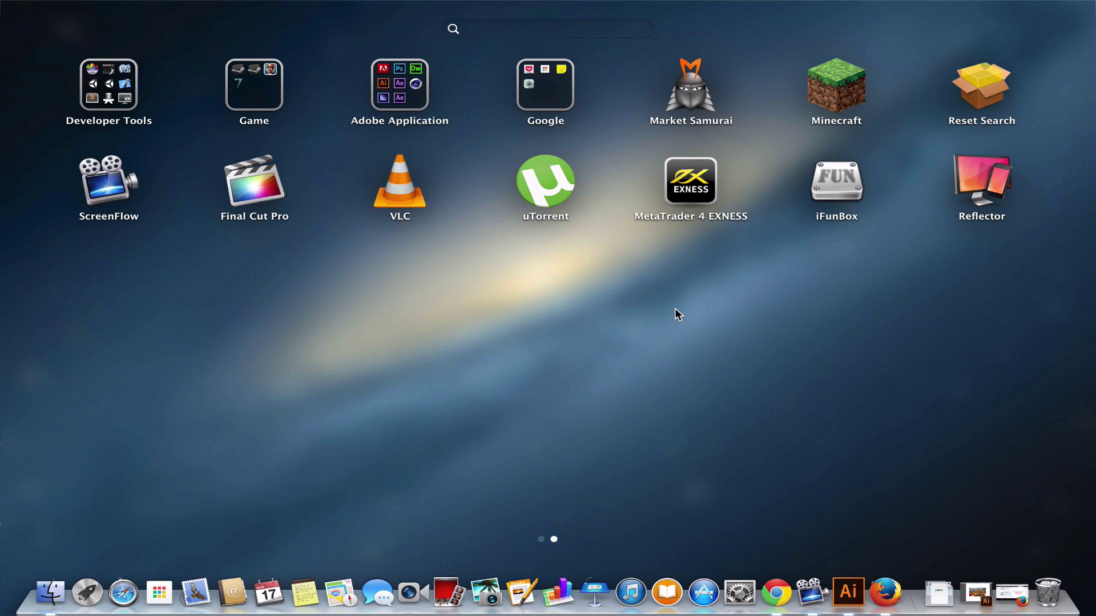
left_click(849, 100)
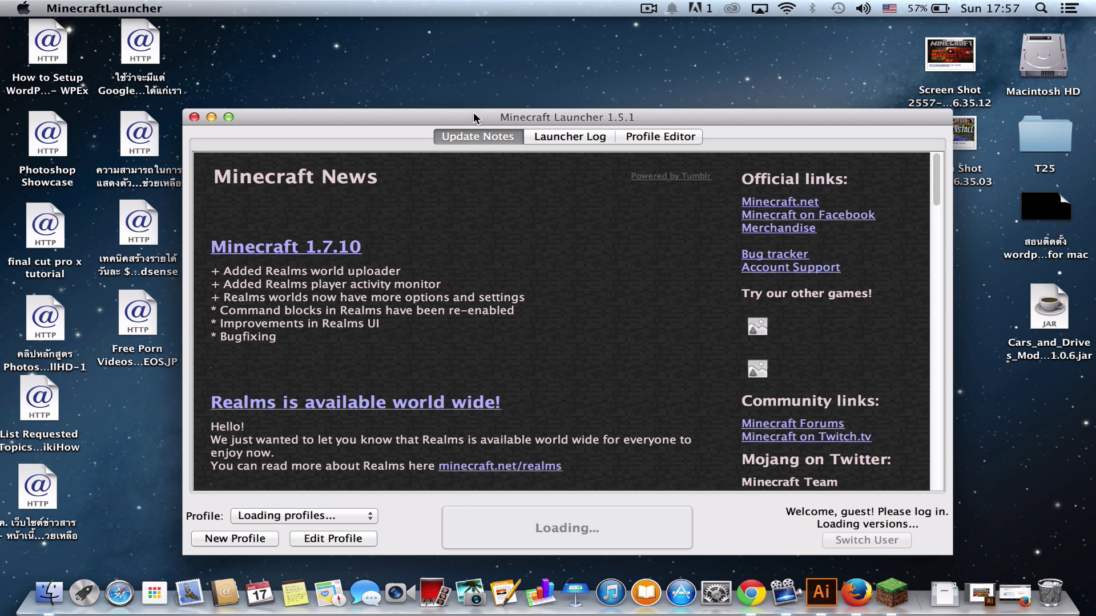
left_click_drag(474, 119, 924, 67)
left_click_drag(578, 244, 159, 491)
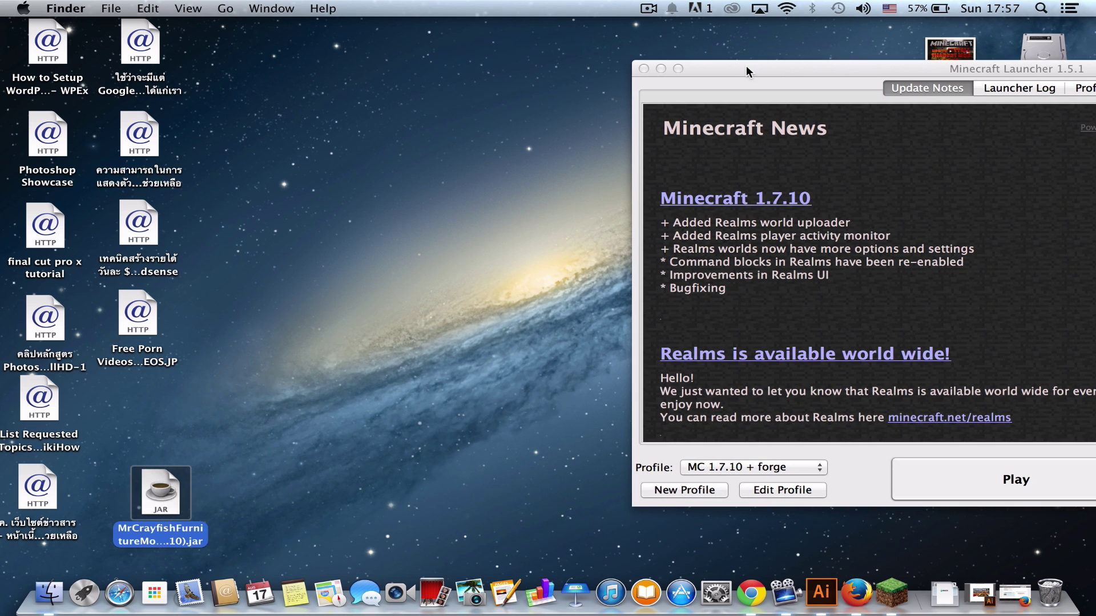
left_click_drag(745, 65, 320, 48)
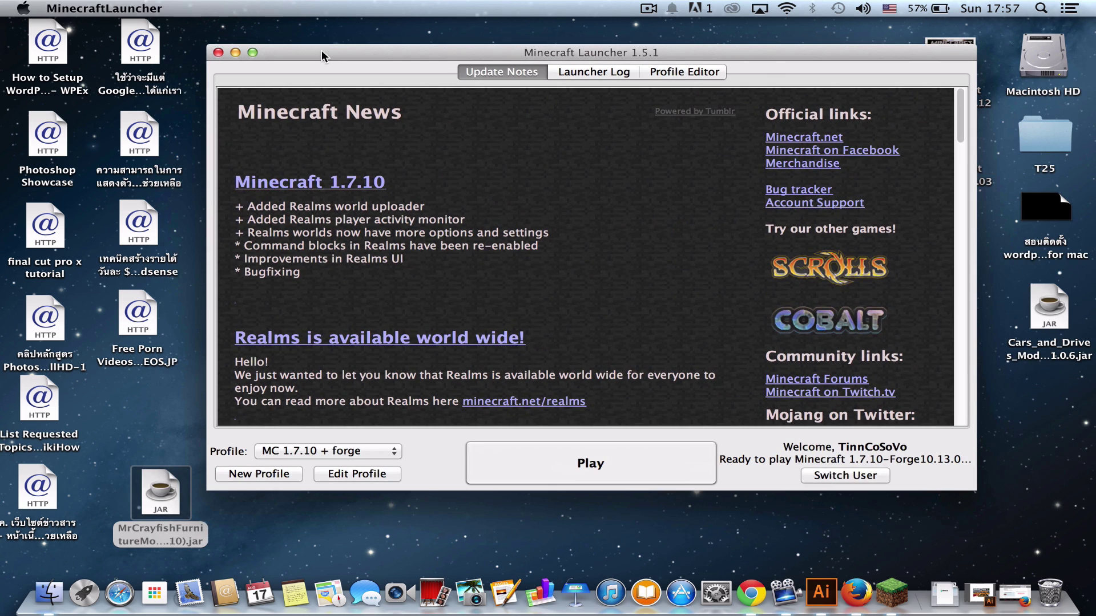
Step: Edit the MC 1.7.10 + forge profile and select release 1.7.10-Forge10.13.0.1153 as its version
left_click(356, 474)
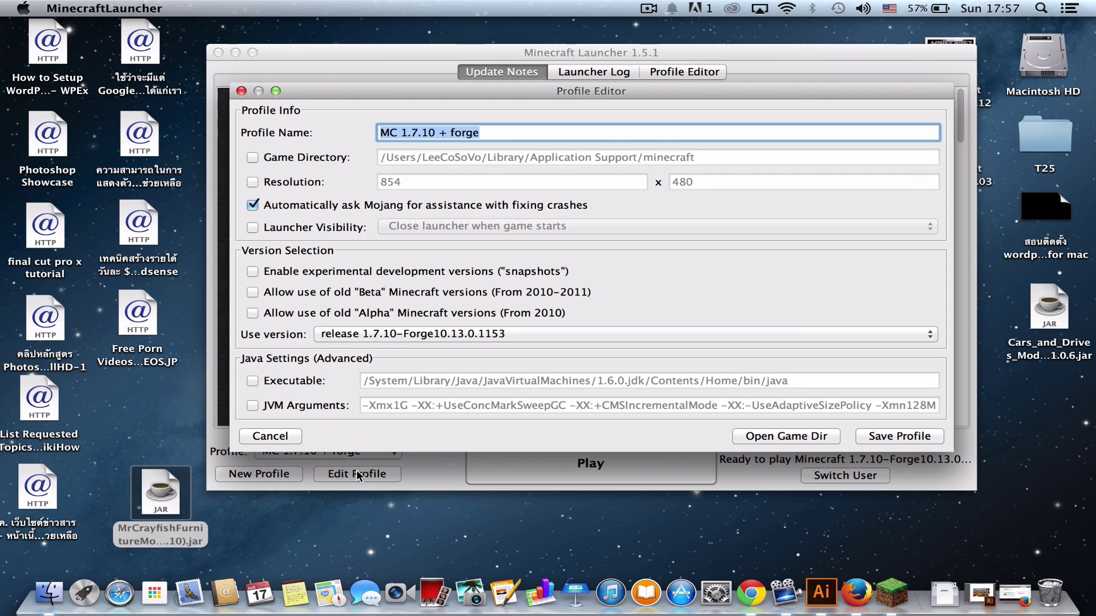
left_click(415, 137)
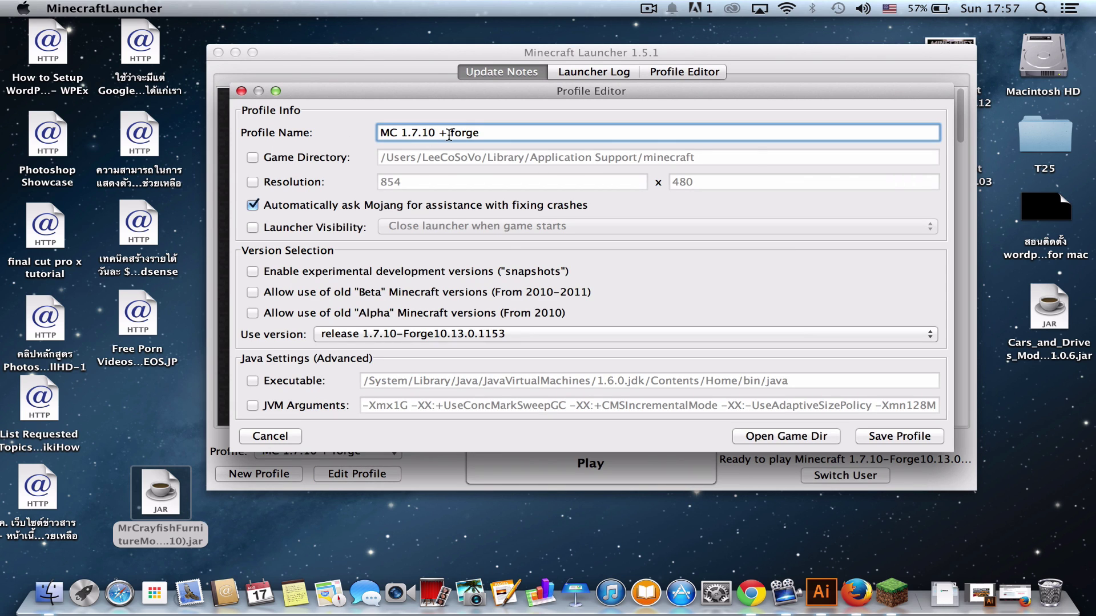
left_click_drag(480, 133, 415, 137)
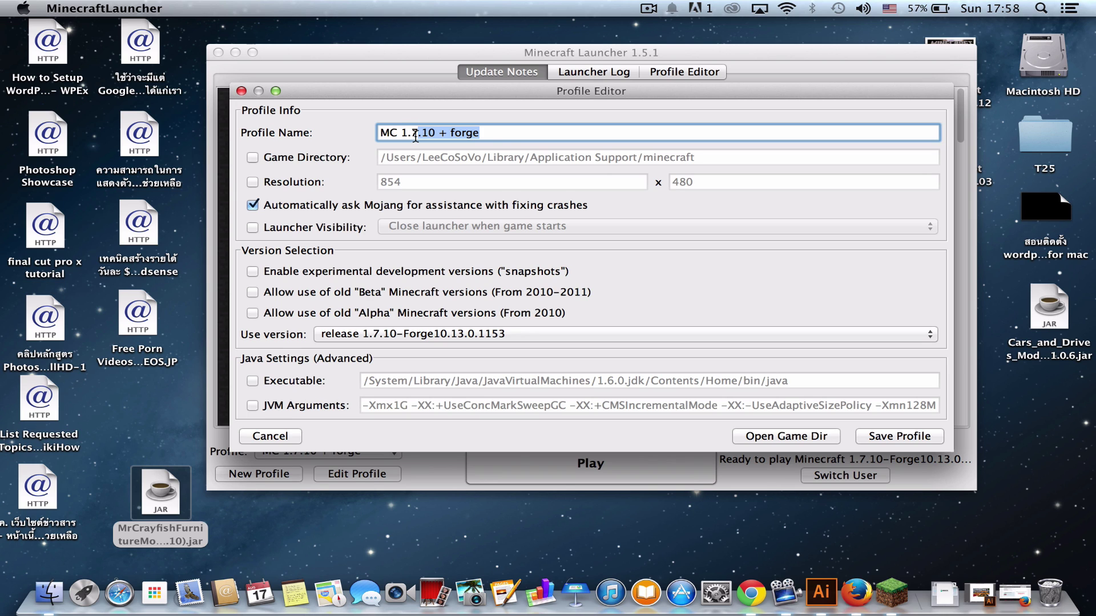
left_click(513, 139)
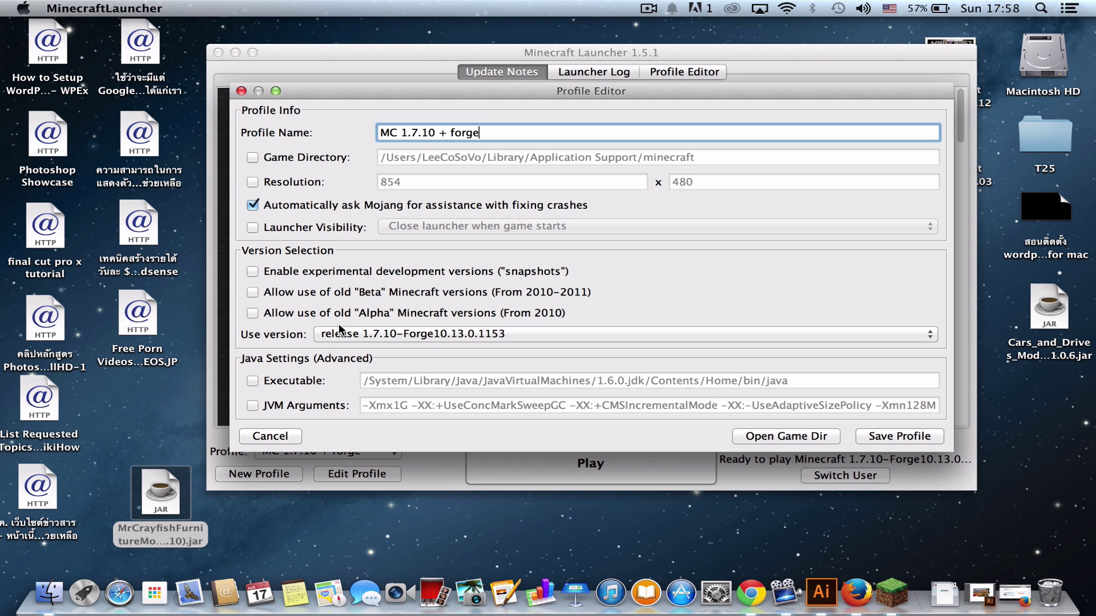
left_click(395, 332)
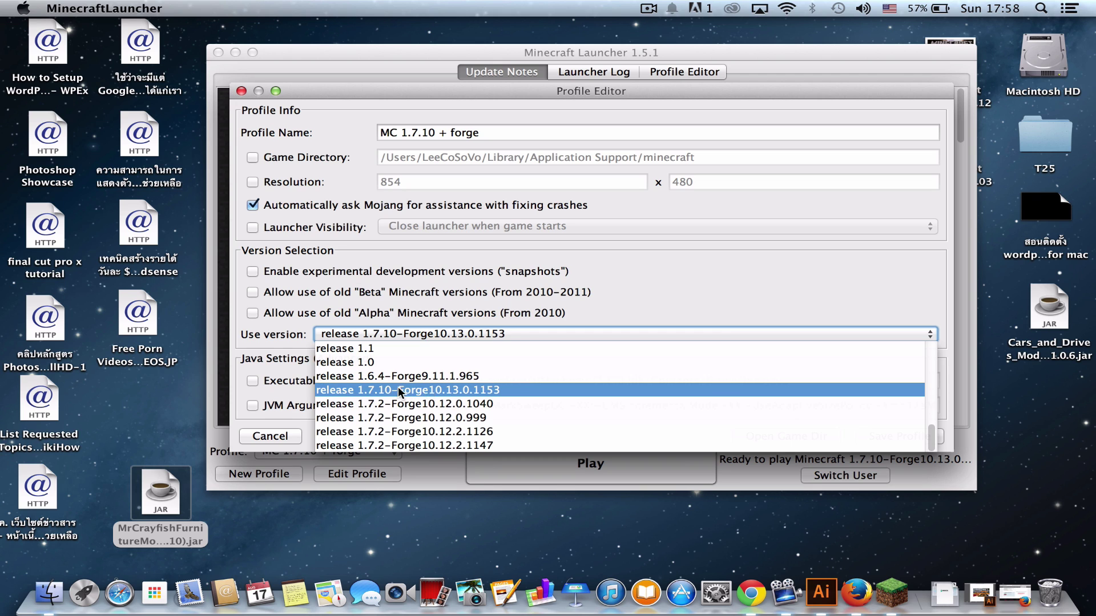
left_click(479, 390)
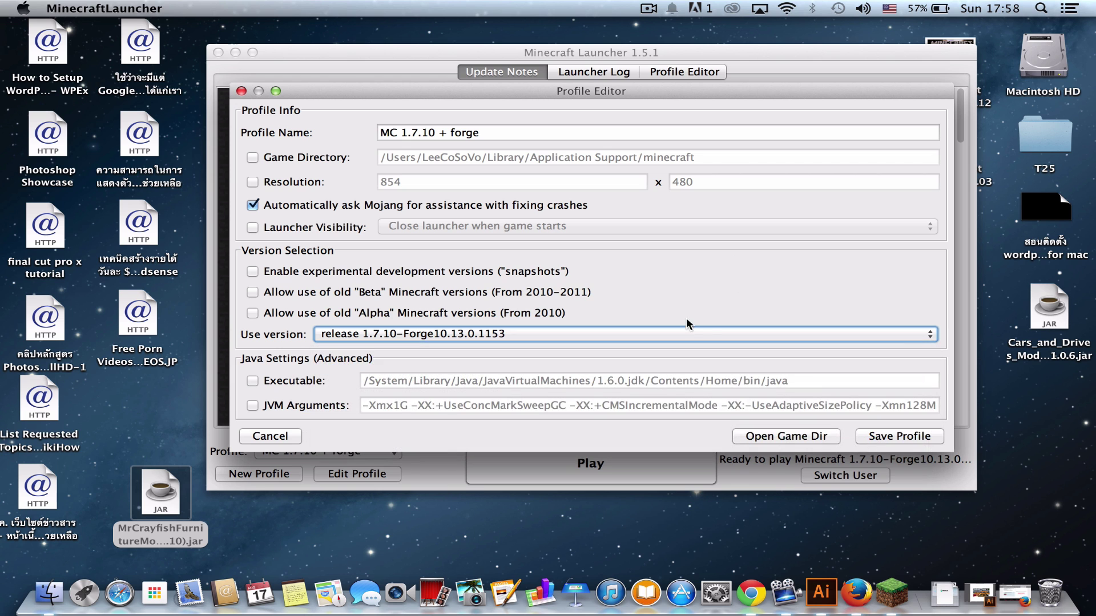
Step: Open the profile's game directory and move the furniture mod's jar from the desktop into the mods folder
left_click(769, 436)
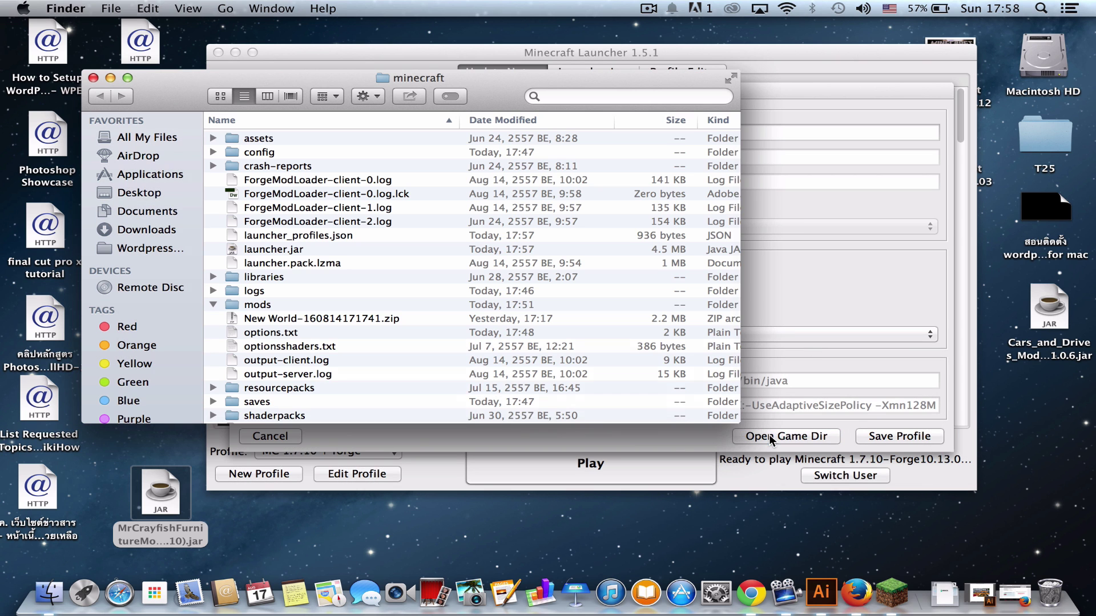
left_click_drag(329, 75, 621, 90)
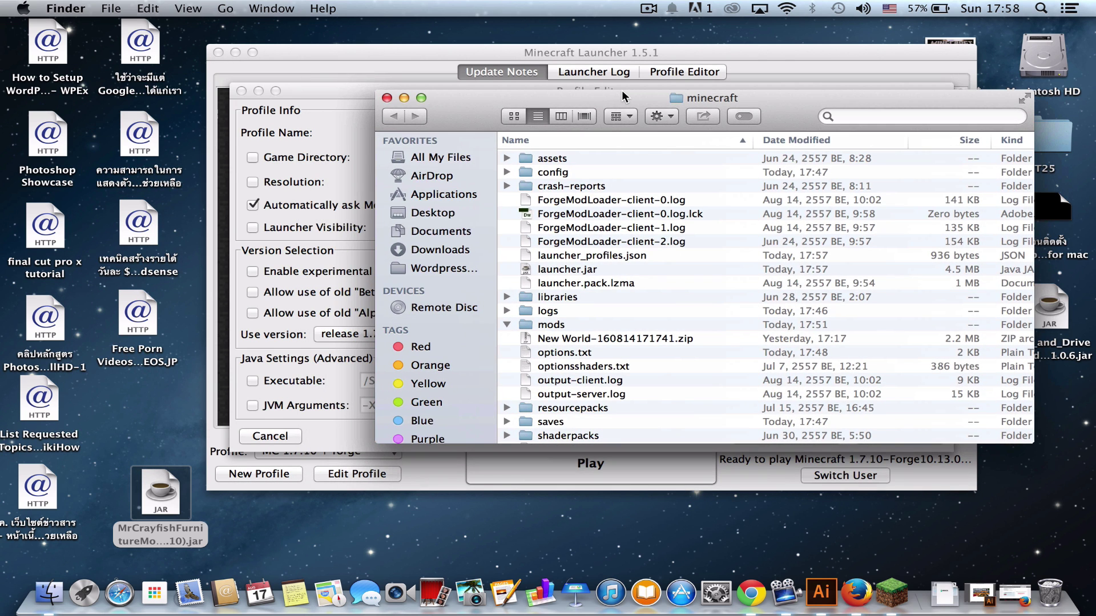
left_click(579, 321)
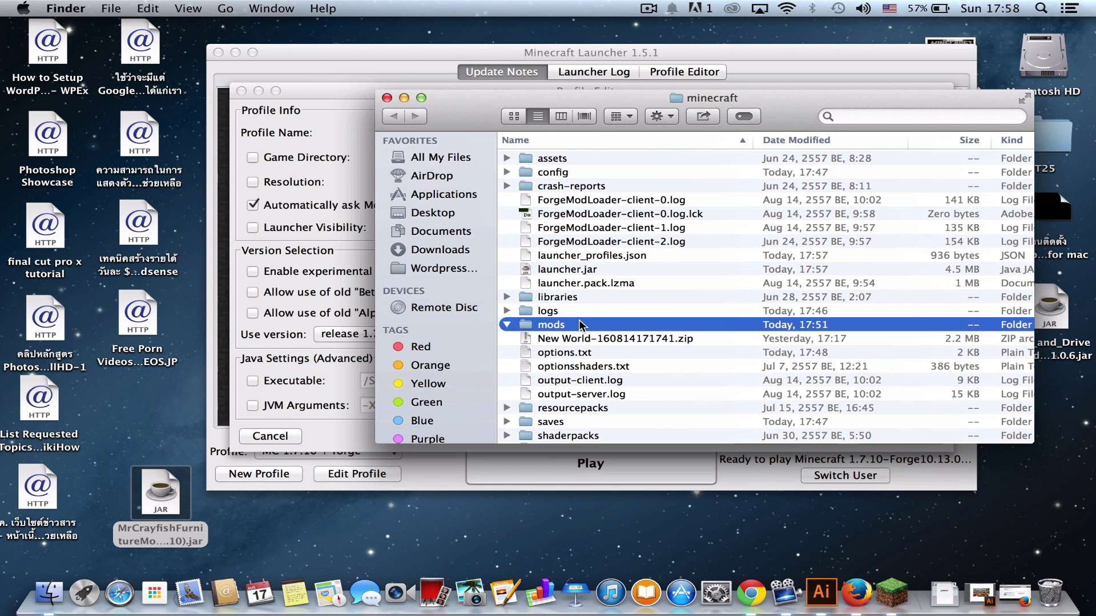
double_click(579, 324)
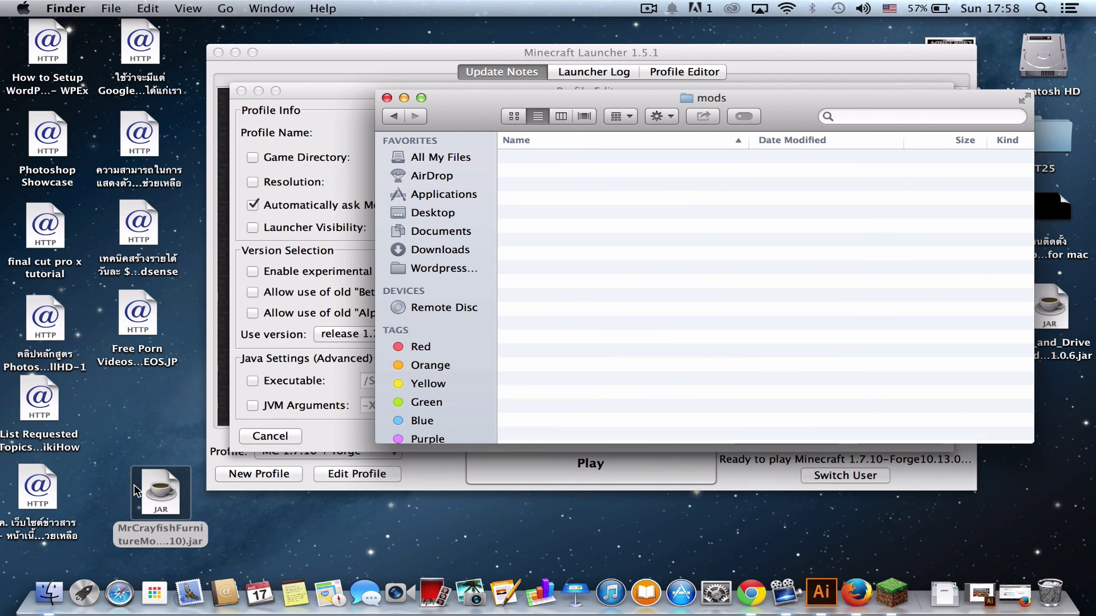
left_click_drag(158, 490, 617, 278)
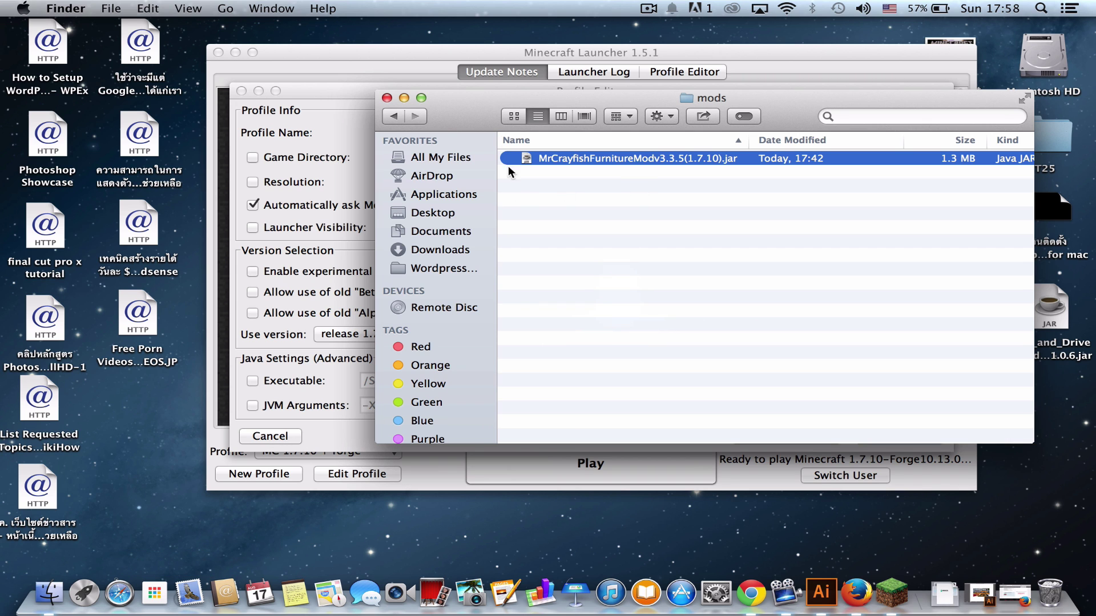
Step: Close the mods folder window and save the launcher profile
left_click_drag(439, 106, 332, 119)
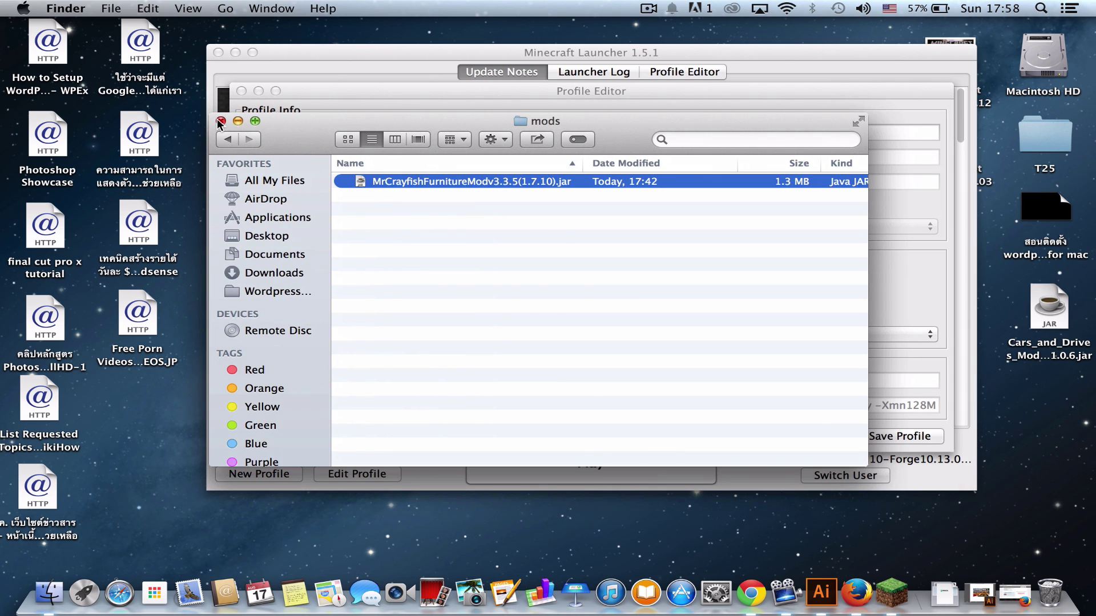
left_click(220, 124)
left_click(899, 436)
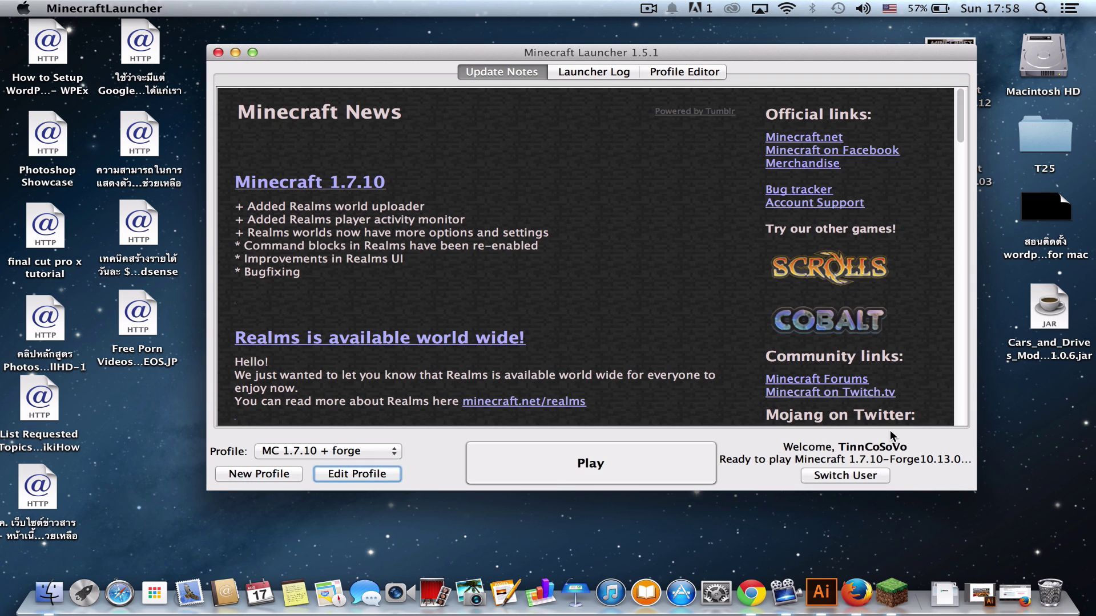
Step: Try to start the game with the MC 1.7.10 + forge profile, and close the launcher window
left_click(572, 468)
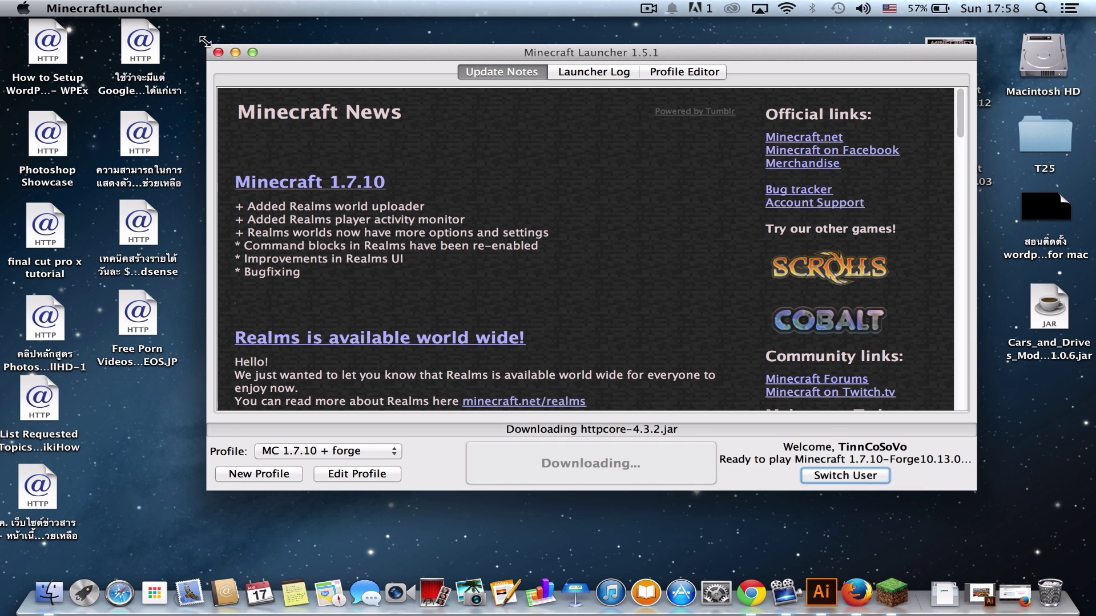
left_click(219, 54)
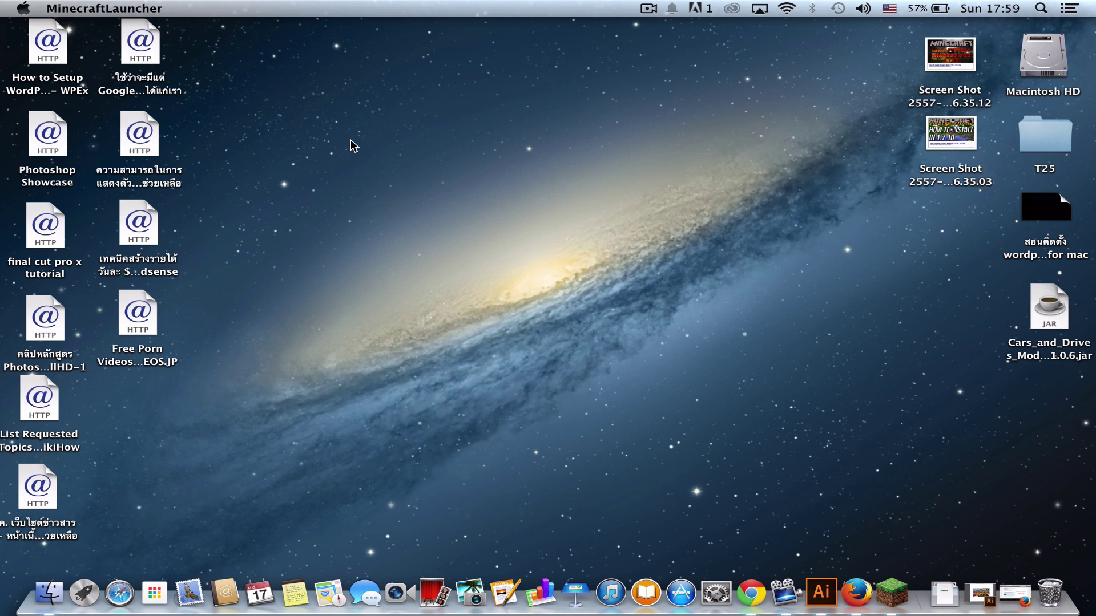
Step: Try to reopen the Minecraft launcher, and quit the Minecraft game process that is still running
key("F4")
left_click(845, 100)
right_click(899, 568)
left_click(918, 484)
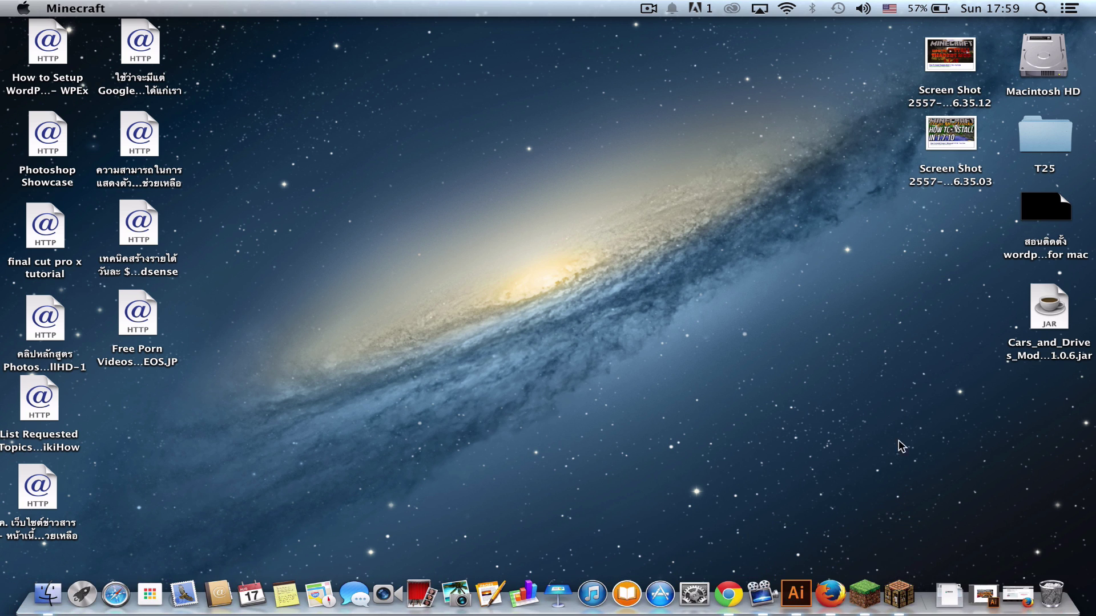
left_click(907, 593)
right_click(906, 591)
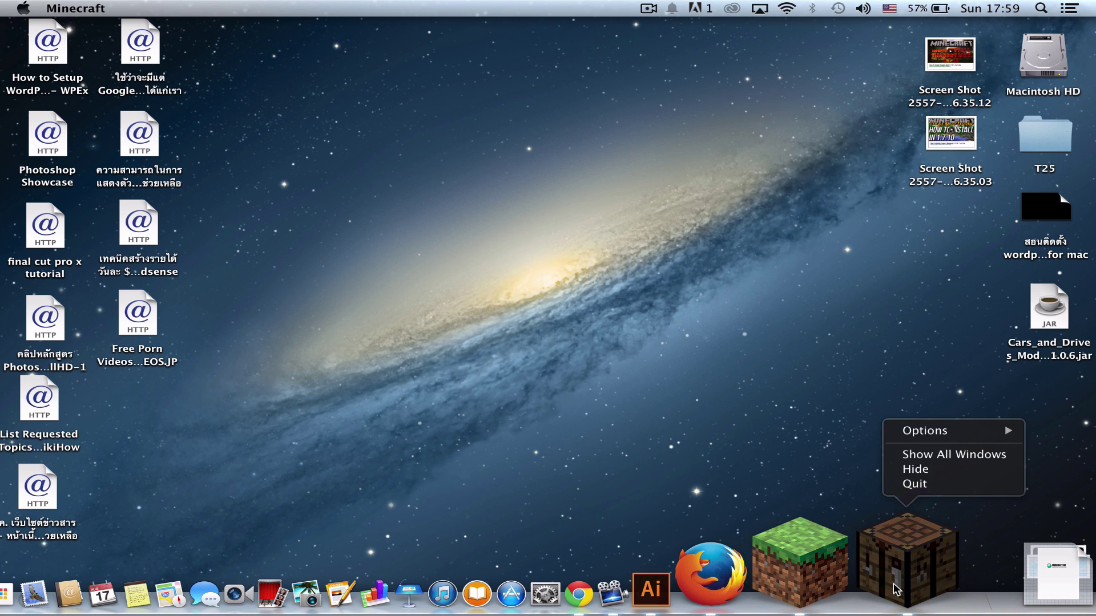
left_click(938, 482)
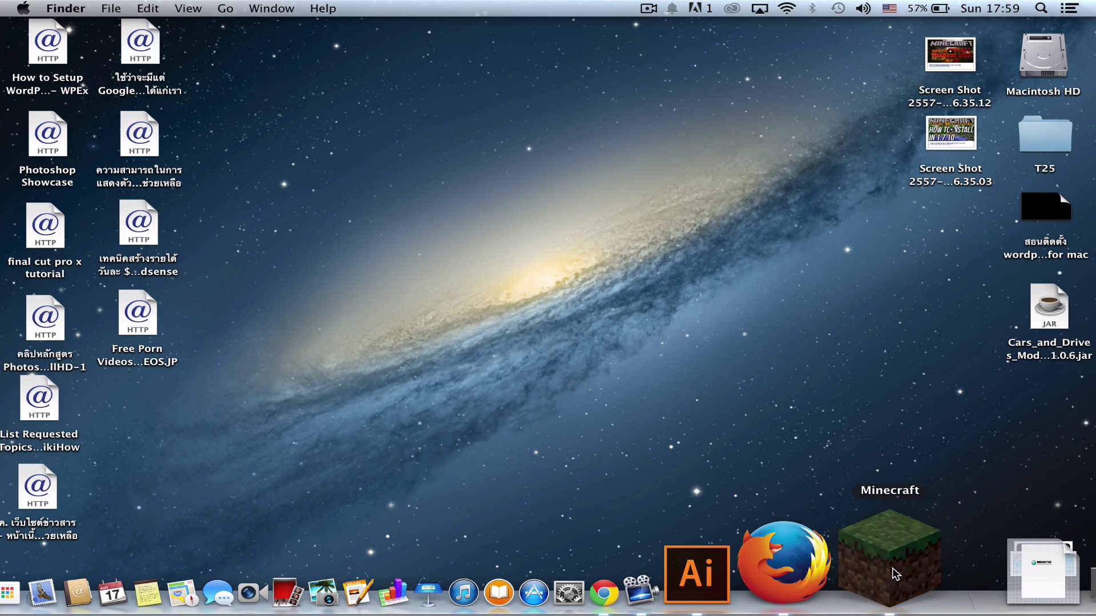
Step: Try again to bring up the Minecraft launcher, and quit the launcher application
left_click(893, 571)
key("F4")
left_click(844, 77)
right_click(892, 594)
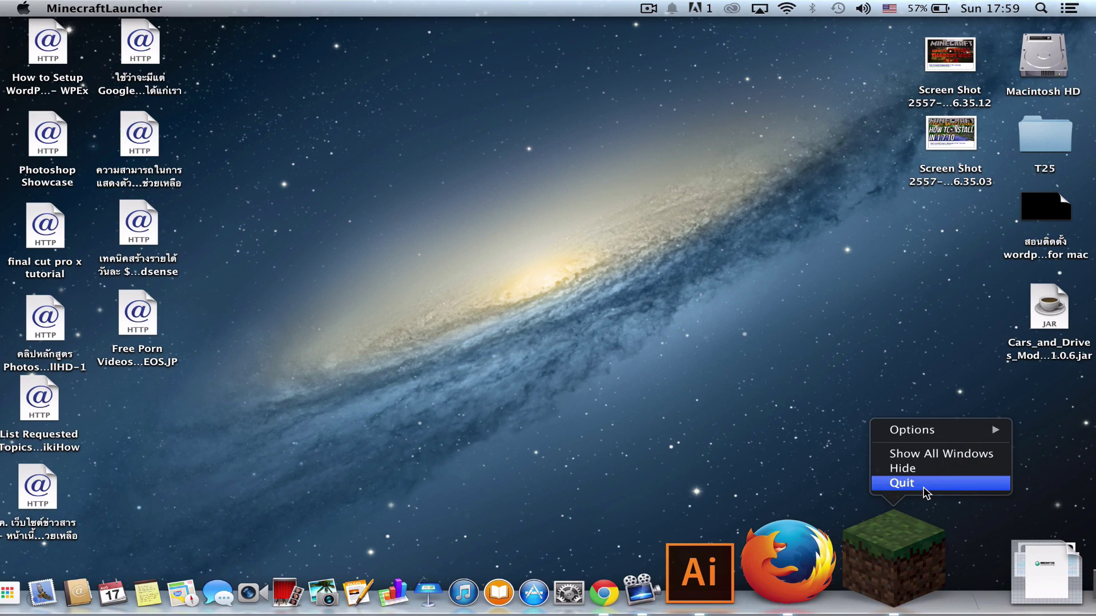
left_click(923, 487)
Step: Open the Minecraft launcher again and start the game with the MC 1.7.10 + forge profile
key("F4")
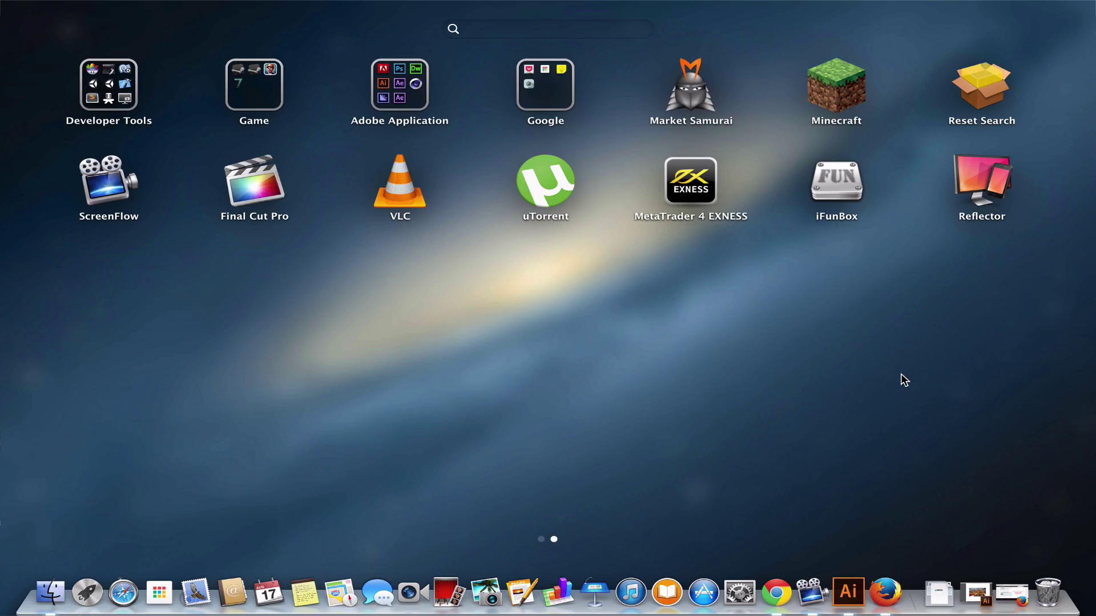
left_click(831, 111)
key("F4")
left_click(839, 107)
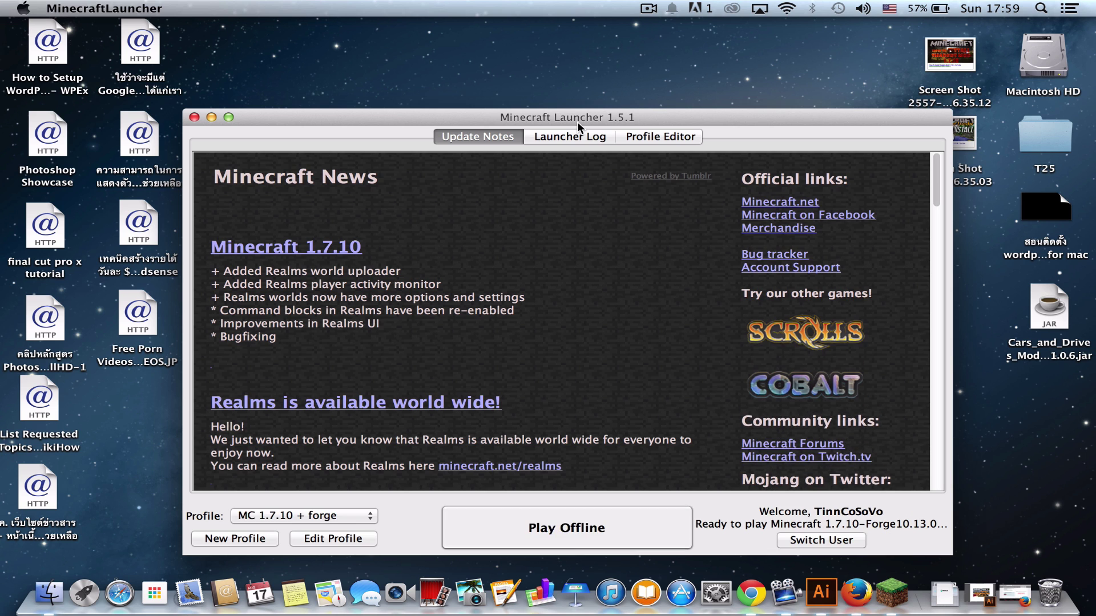
left_click_drag(577, 121, 580, 81)
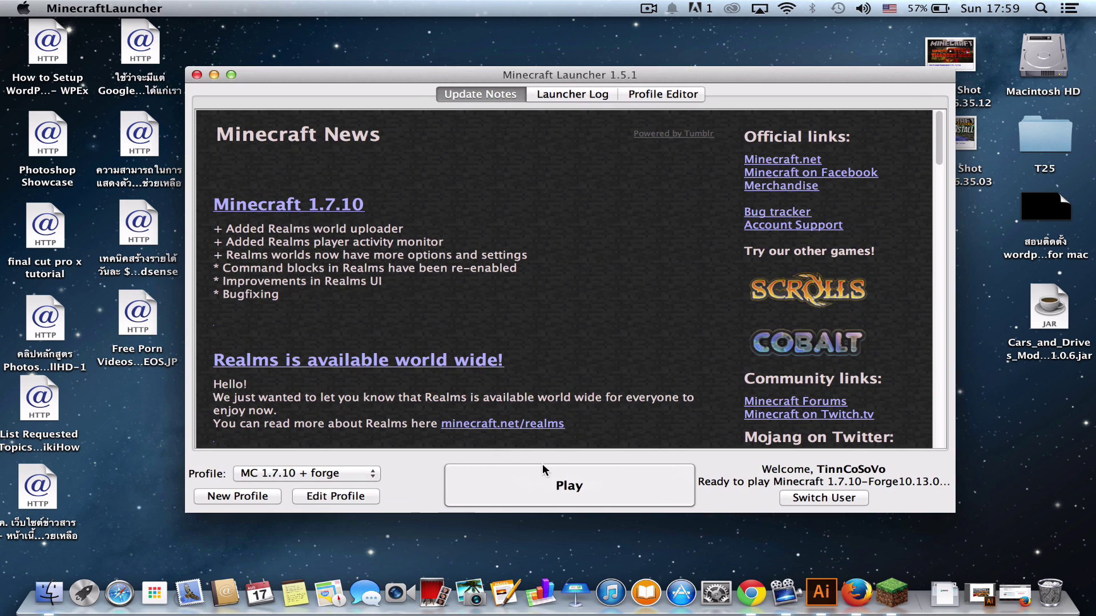
left_click(558, 483)
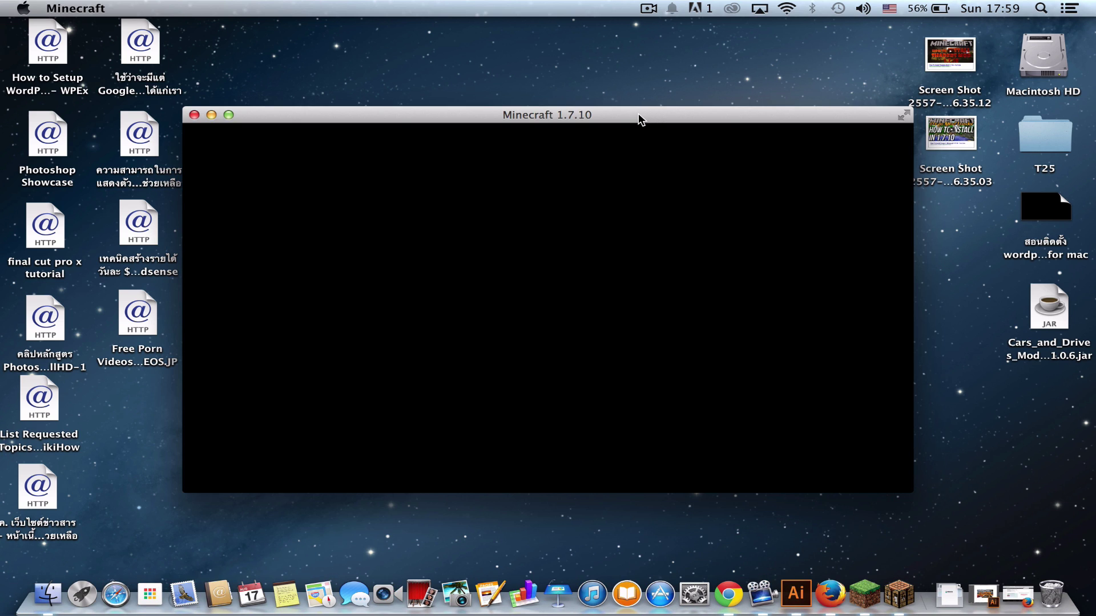
Step: Check the game's mod list for MrCrayfish's Furniture Mod, and return to the title screen
left_click_drag(638, 113, 629, 102)
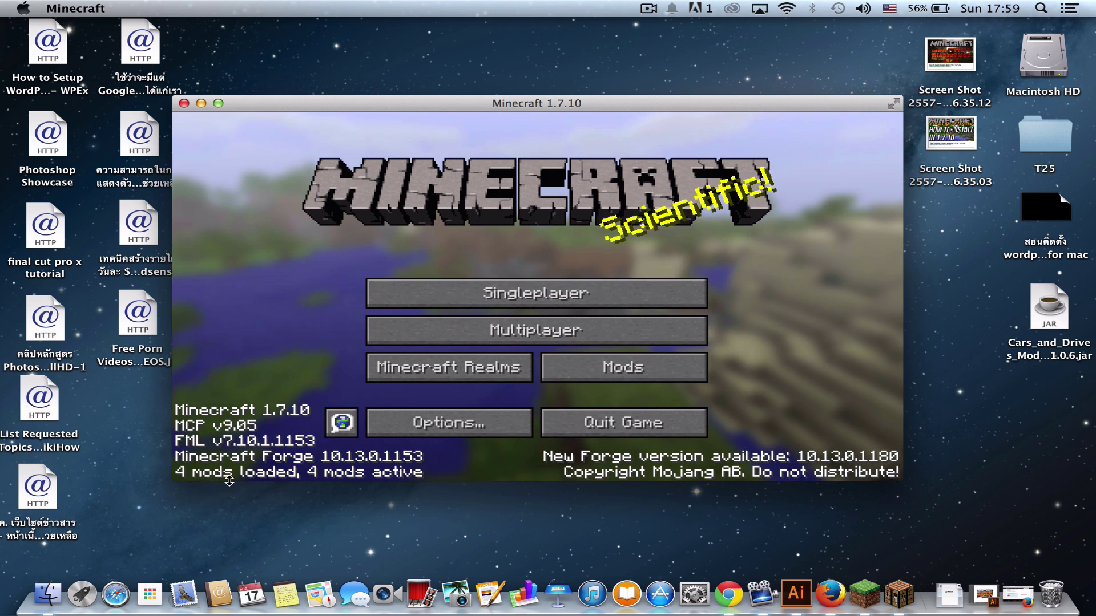
left_click(685, 366)
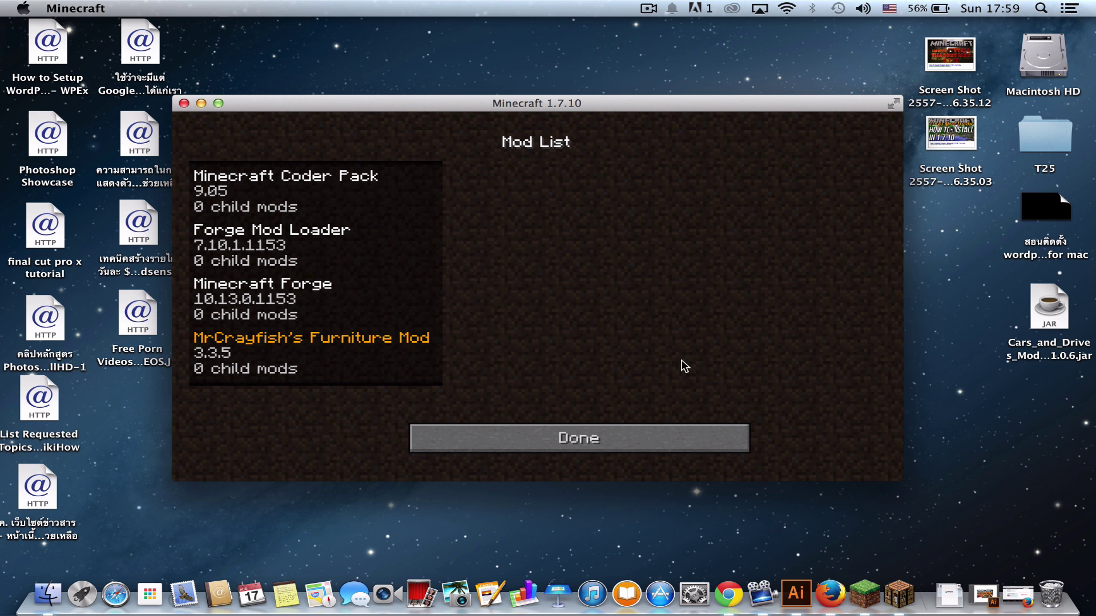
left_click(342, 365)
left_click(603, 438)
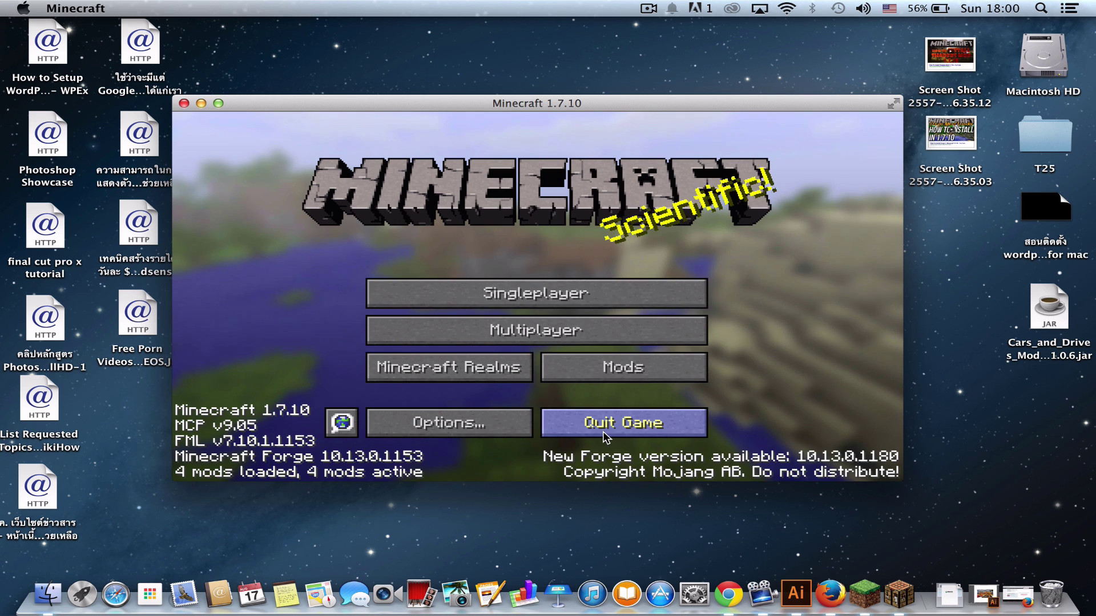
Step: Load the singleplayer world Furniture Mod and browse all items in the creative inventory's MrCrayfish's Furniture Mod category
left_click(625, 300)
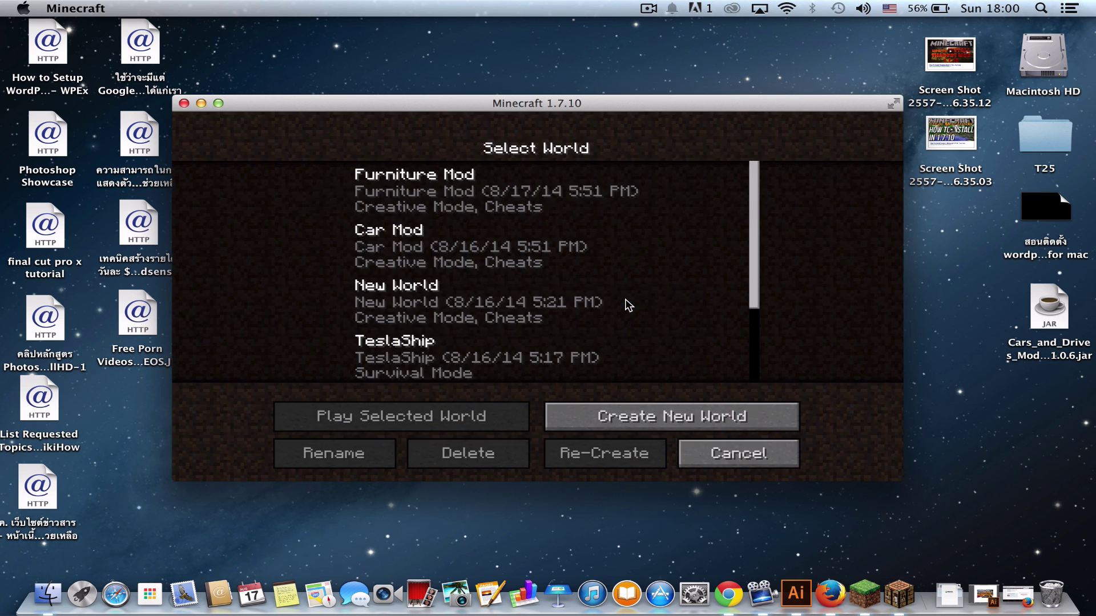
double_click(432, 195)
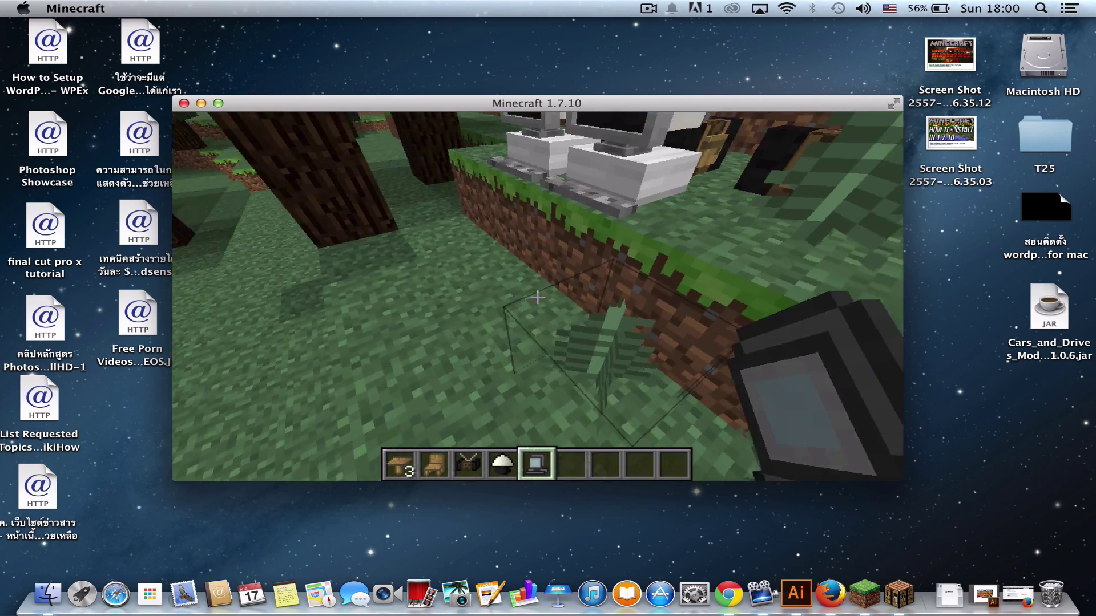
key("e")
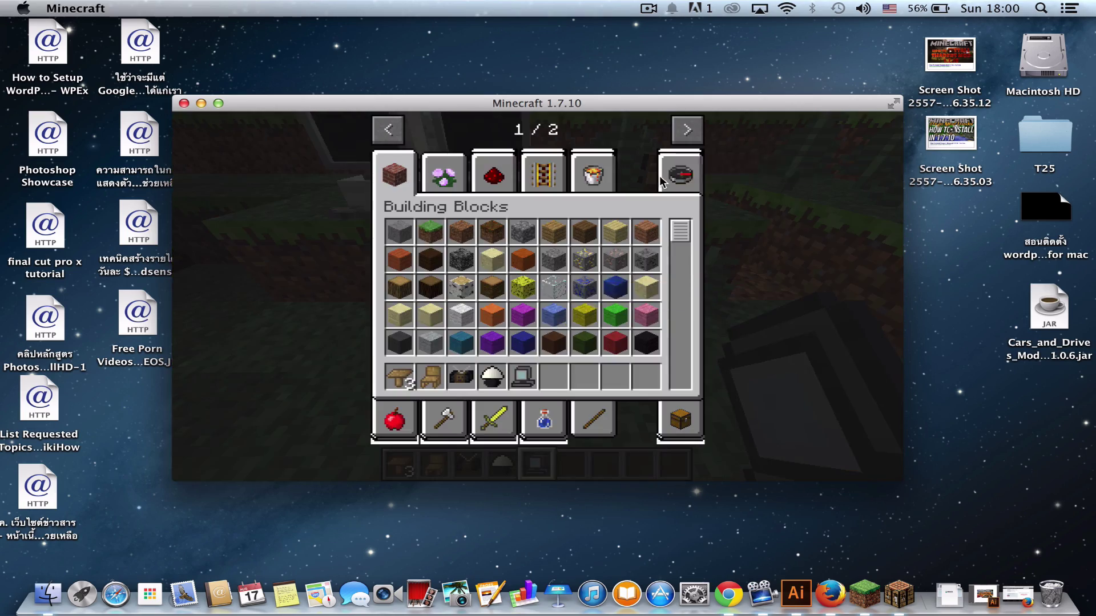
left_click(691, 130)
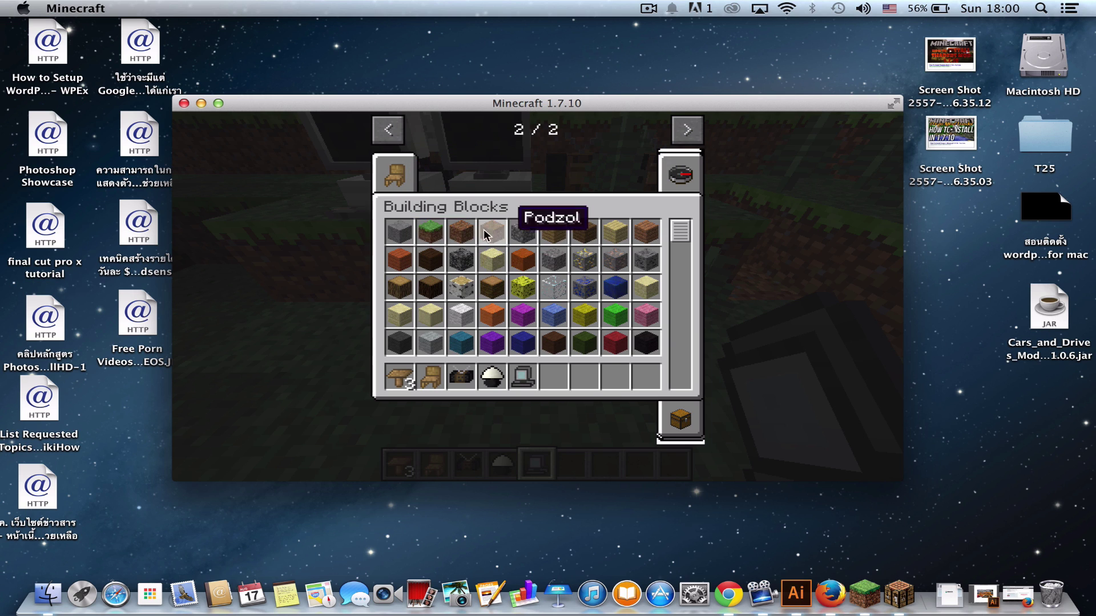
left_click(393, 184)
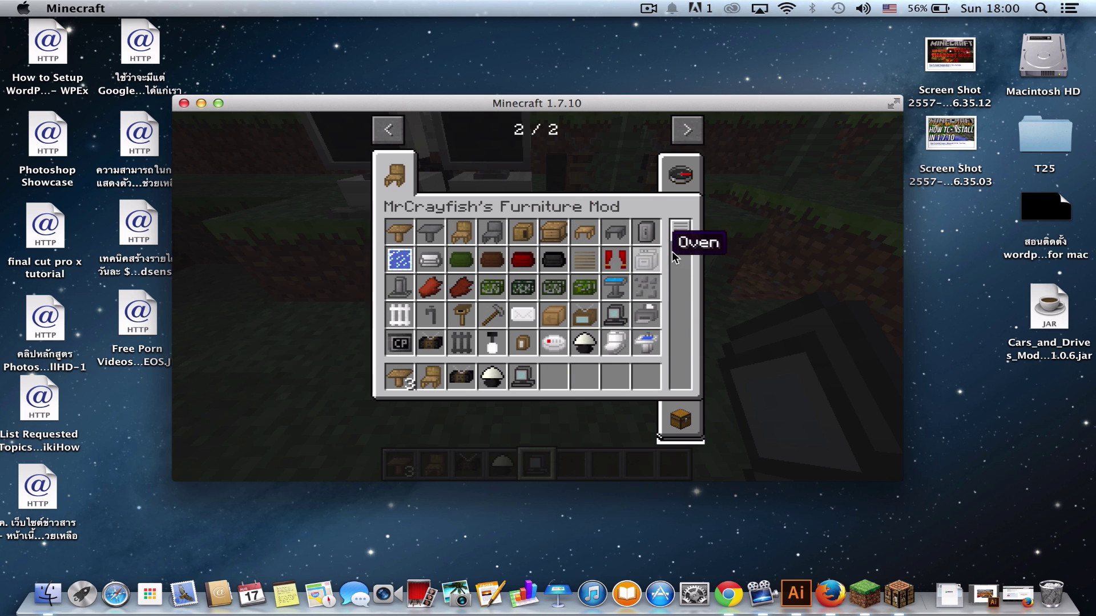
left_click_drag(677, 287, 667, 394)
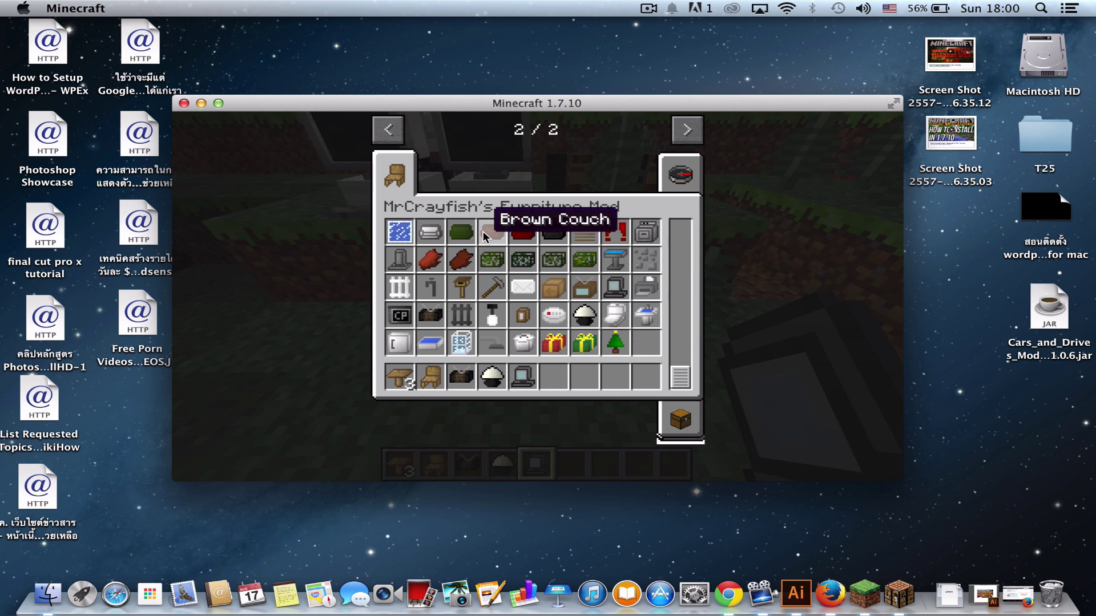
left_click_drag(680, 377, 668, 234)
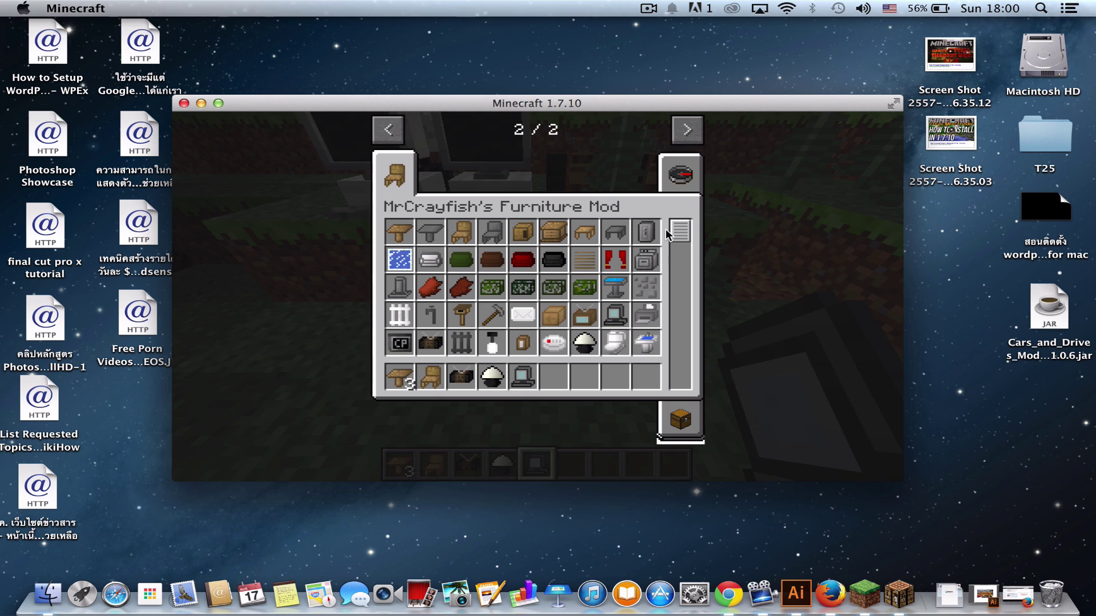